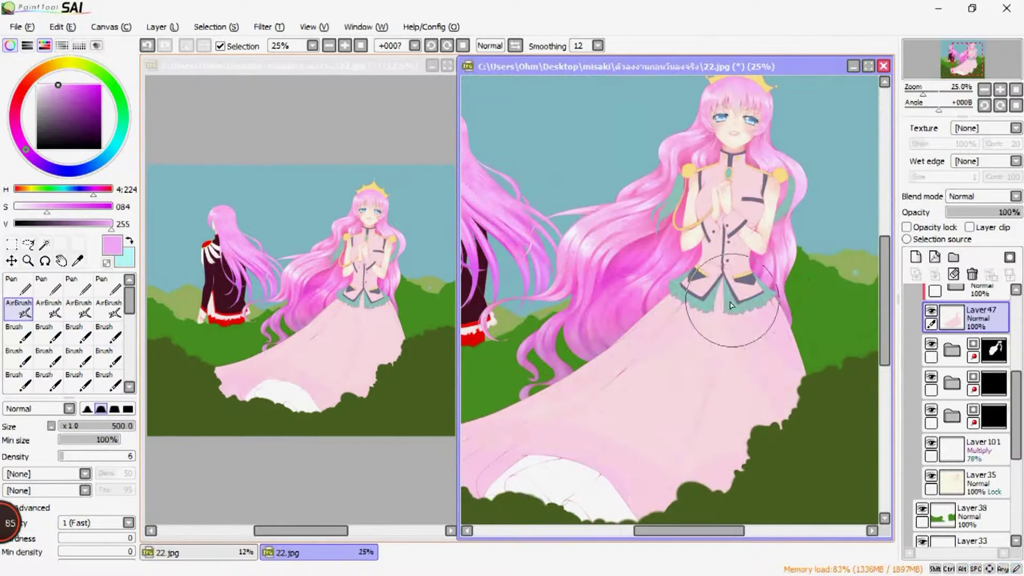
- Airbrush soft pink shading over the gown's skirt and bodice on Layer47 with its opacity locked
scroll(804, 314, down, 2)
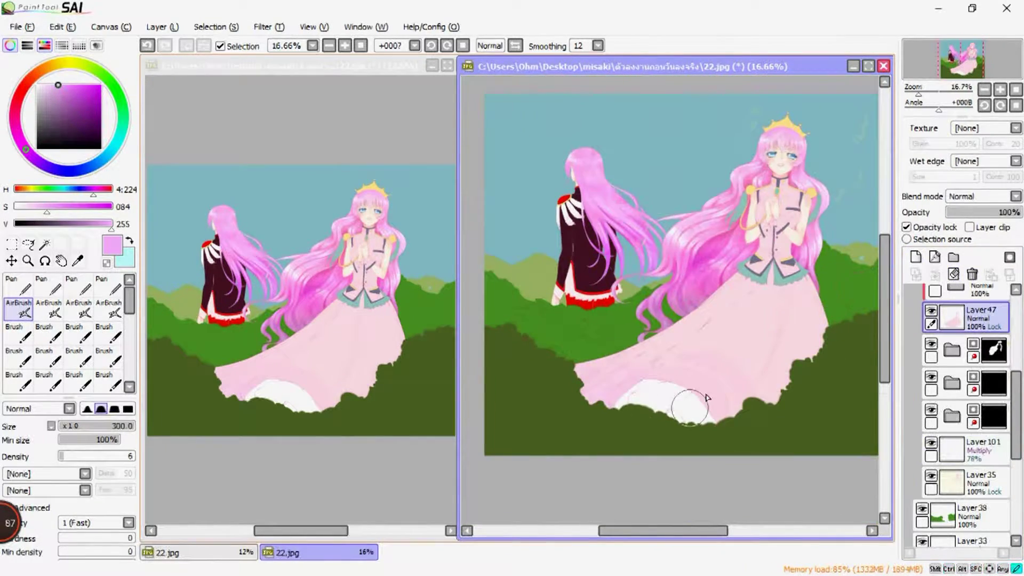
scroll(585, 379, up, 5)
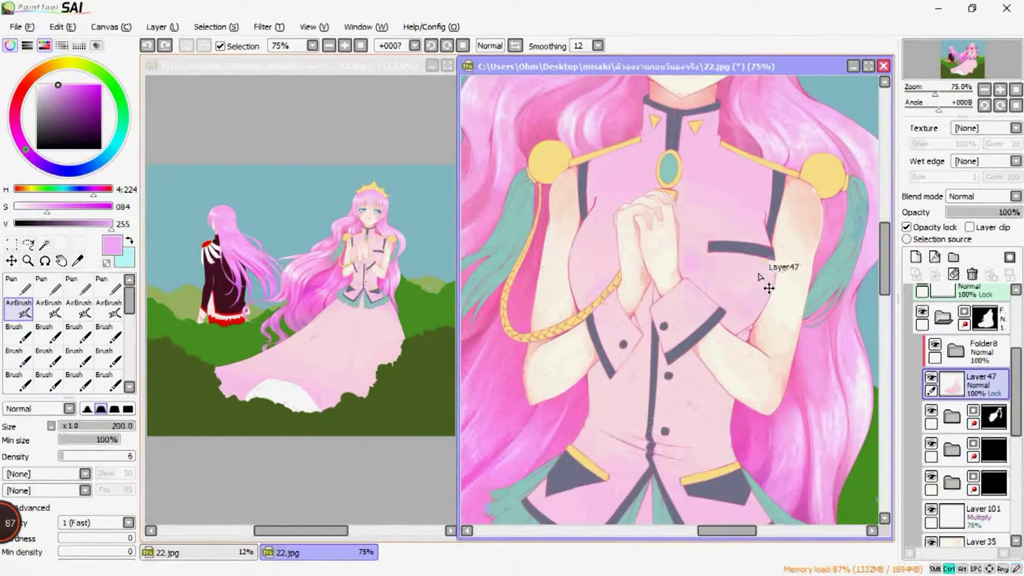
scroll(617, 343, down, 4)
scroll(747, 354, down, 3)
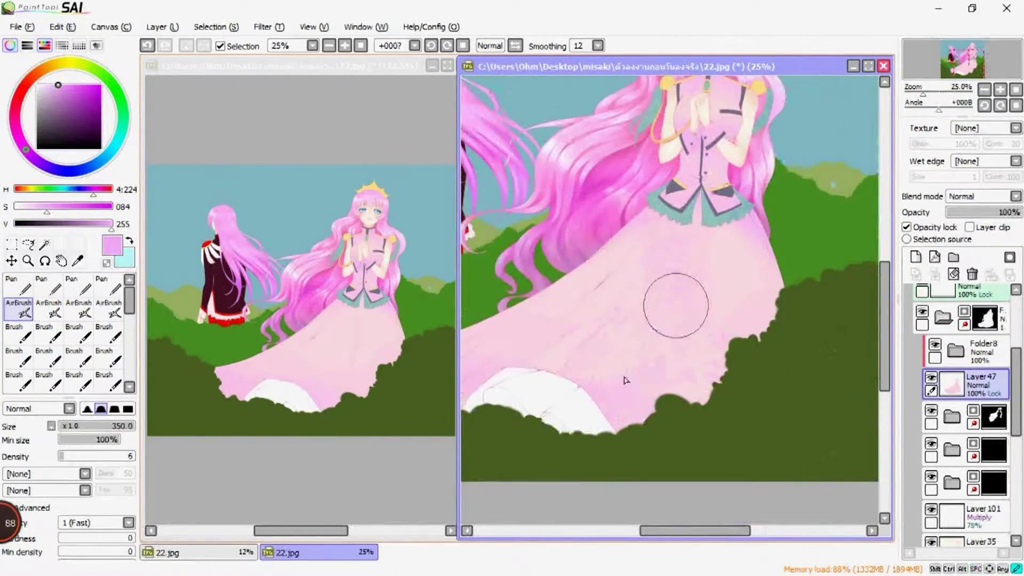
scroll(604, 424, up, 4)
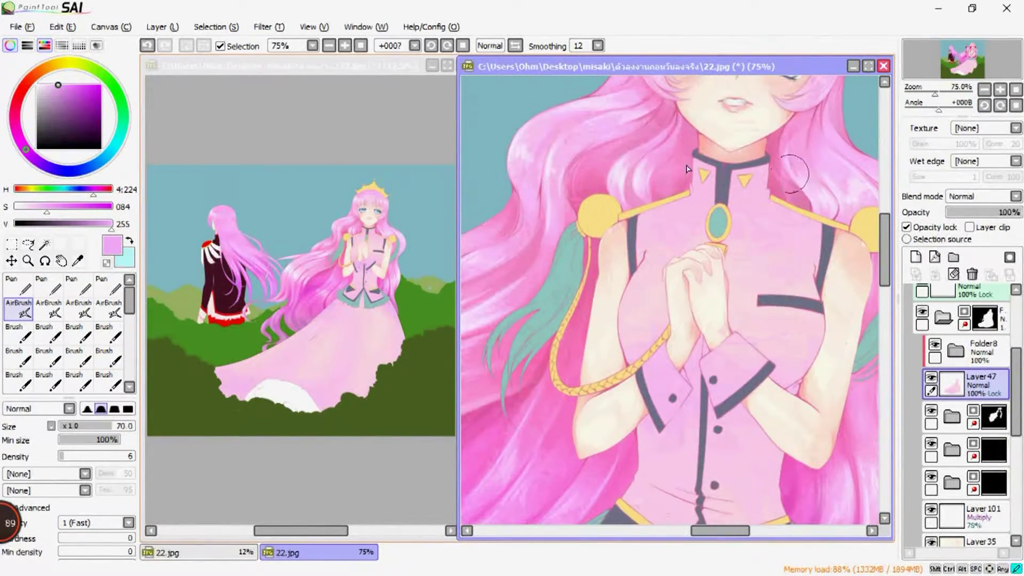
- Add a folder containing a new layer above Layer47 and prepare a deeper pink Marker at size 30
click(953, 256)
click(916, 256)
scroll(706, 445, up, 1)
click(101, 189)
scroll(132, 305, down, 1)
scroll(133, 305, down, 3)
click(17, 362)
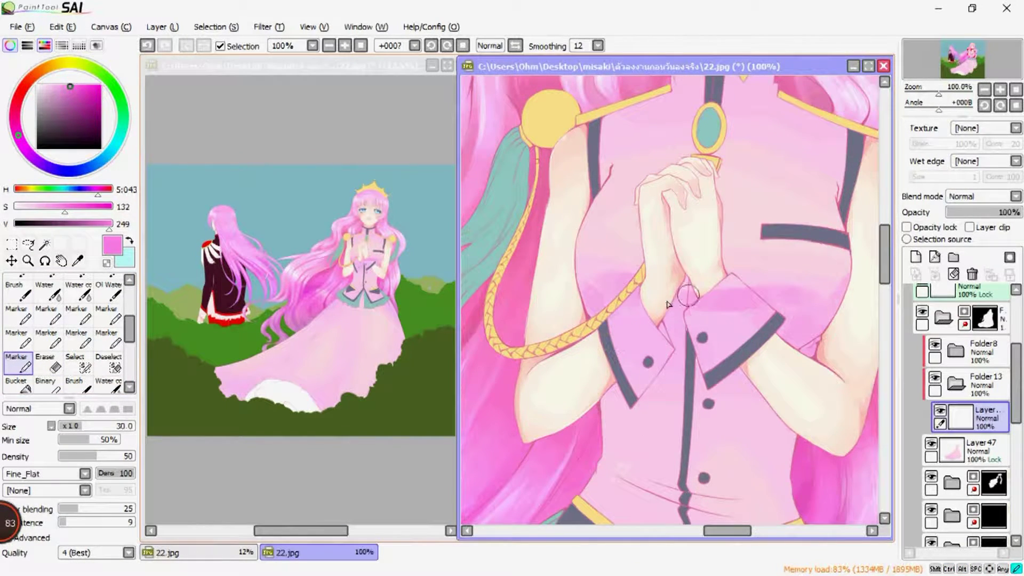
- Paint pink shadows on the jacket's bust, cuffs and waist with the Marker, going down to size 14
scroll(613, 158, down, 2)
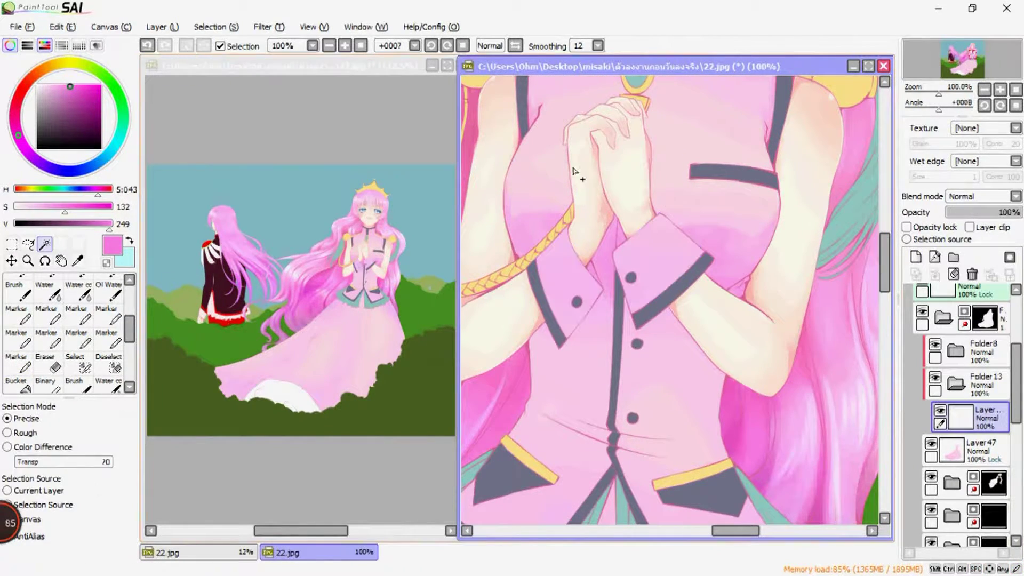
scroll(70, 320, down, 3)
click(18, 314)
scroll(27, 312, up, 3)
click(16, 362)
scroll(640, 253, down, 1)
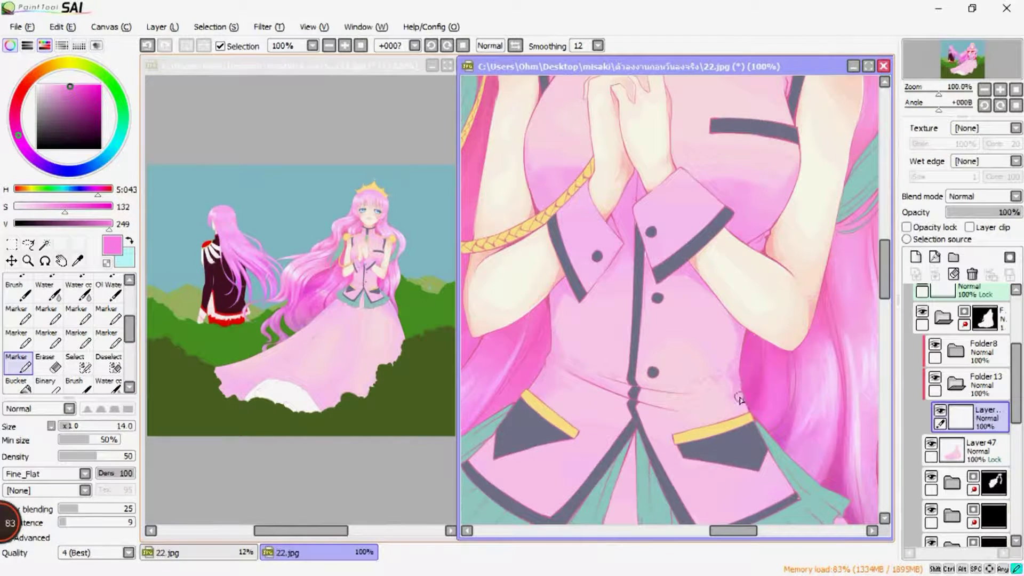
- Shade the jacket's lower flaps and the skirt gap between the green ruffles with the Marker at size 30
scroll(580, 399, down, 8)
key(bracketright)
key(bracketright)
key(bracketright)
key(bracketright)
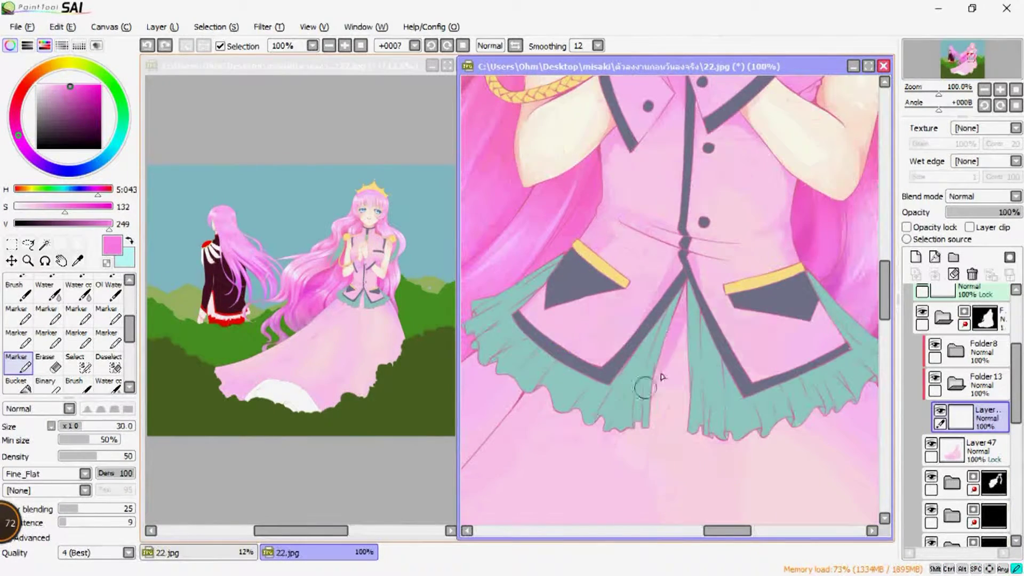
- Paint fold shadows on the trailing end of the skirt around the white underskirt with the Marker at size 70
scroll(596, 367, down, 3)
key(bracketright)
key(bracketright)
key(bracketright)
key(bracketright)
key(bracketright)
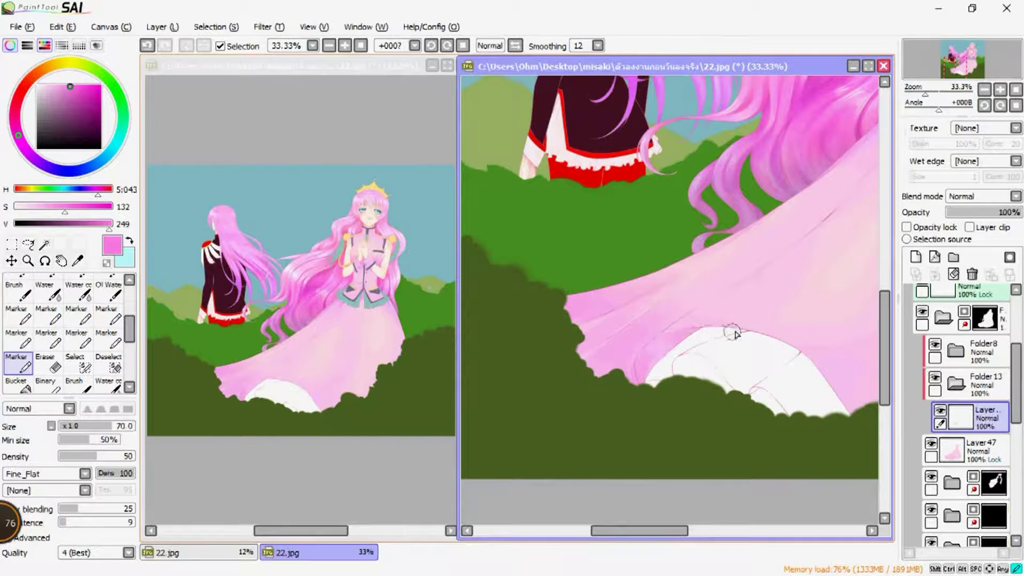
- Continue the size 70 Marker shading down the front folds and outer edge of the skirt below the ruffle
scroll(736, 341, right, 5)
scroll(736, 341, up, 2)
key(bracketright)
key(bracketright)
key(bracketright)
key(bracketright)
key(bracketright)
key(bracketright)
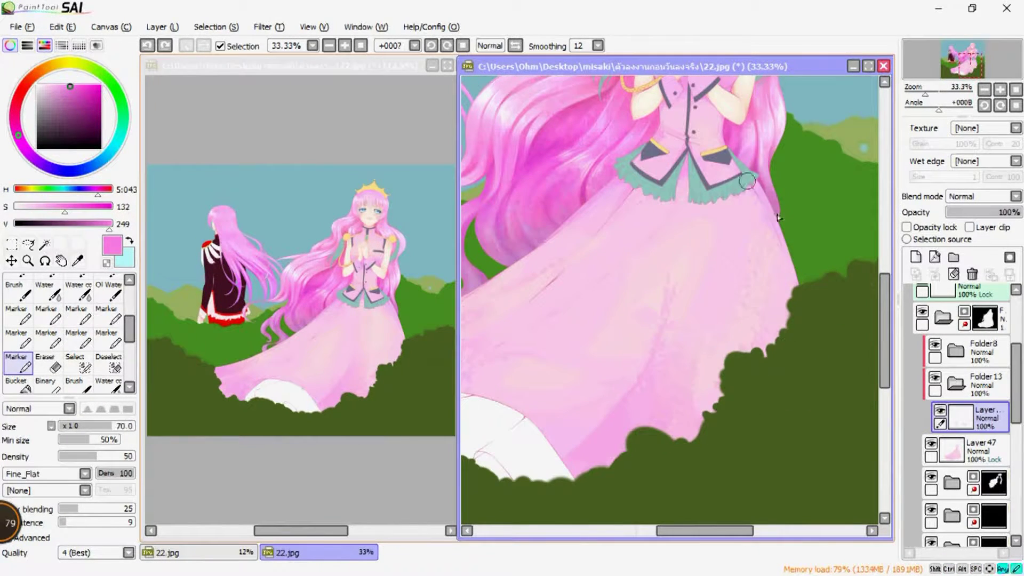
- Blend the skirt shadows with the watercolour brush at size 250 and the jacket shadows at size 70
key(c)
scroll(701, 240, down, 3)
scroll(651, 238, left, 2)
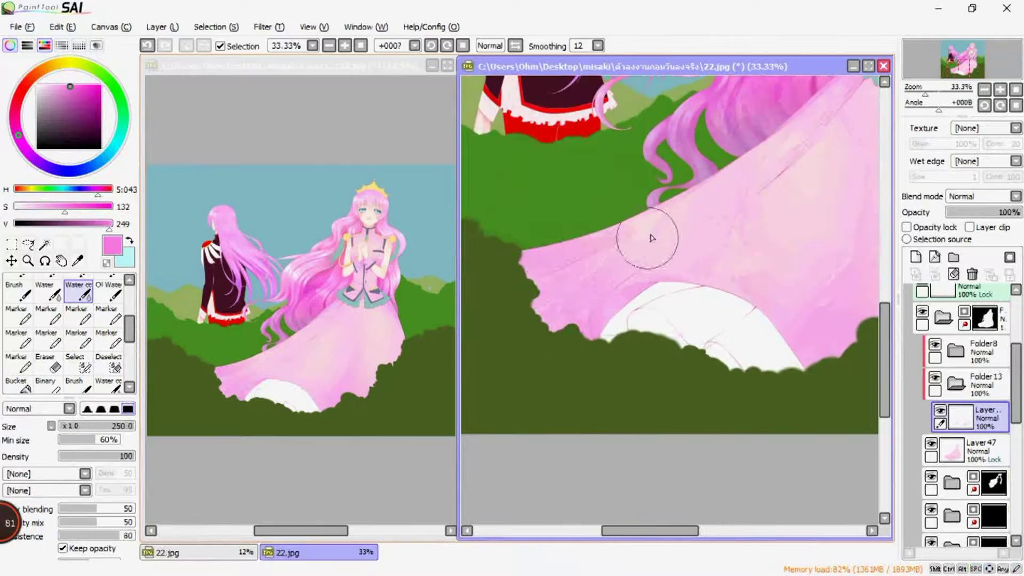
scroll(717, 270, up, 4)
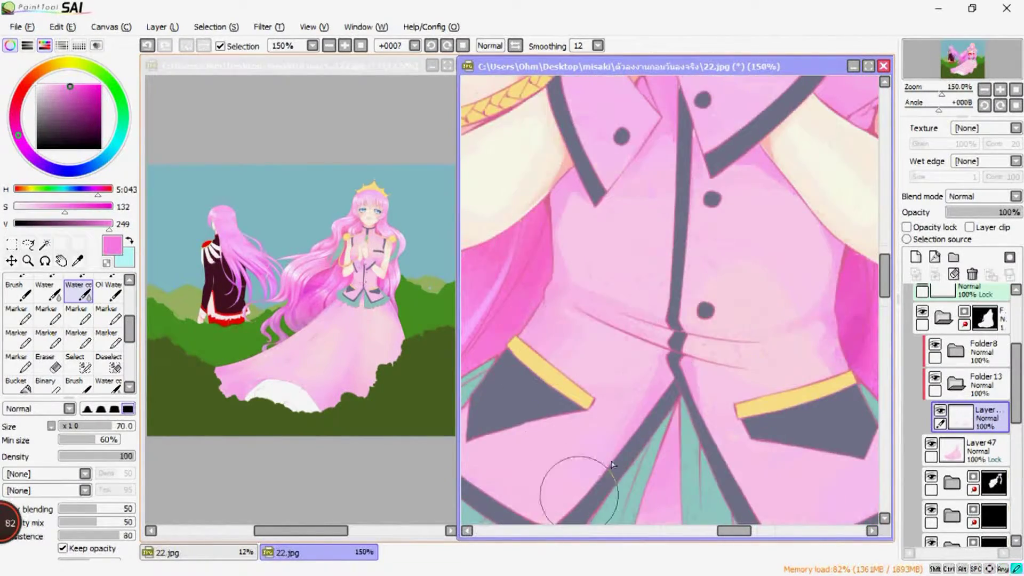
scroll(735, 347, down, 2)
scroll(738, 333, up, 3)
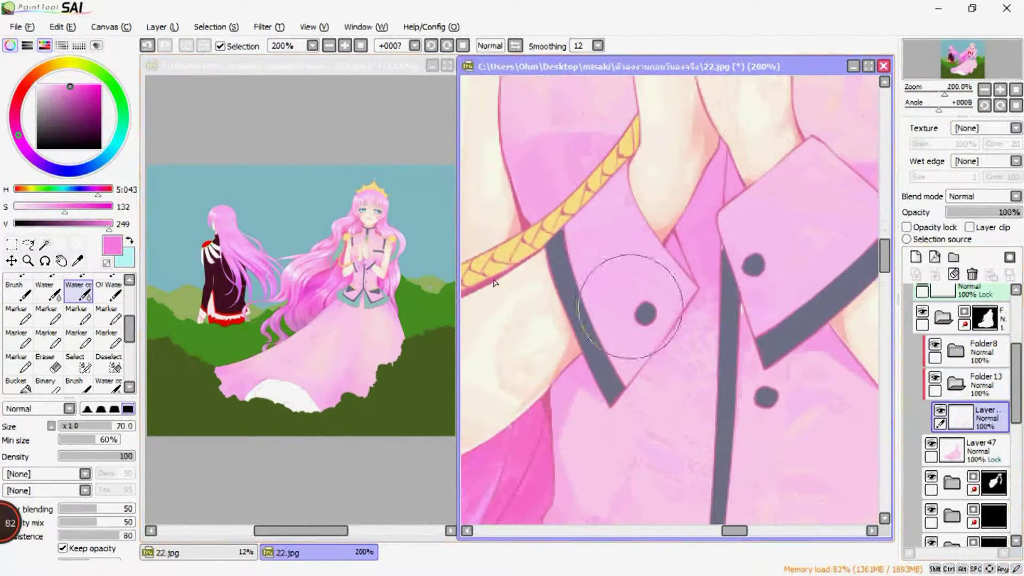
- Sample pinks from the jacket and retouch the bodice with the Pen at size 120 on the Folder 13 layer
key(n)
click(955, 350)
click(965, 384)
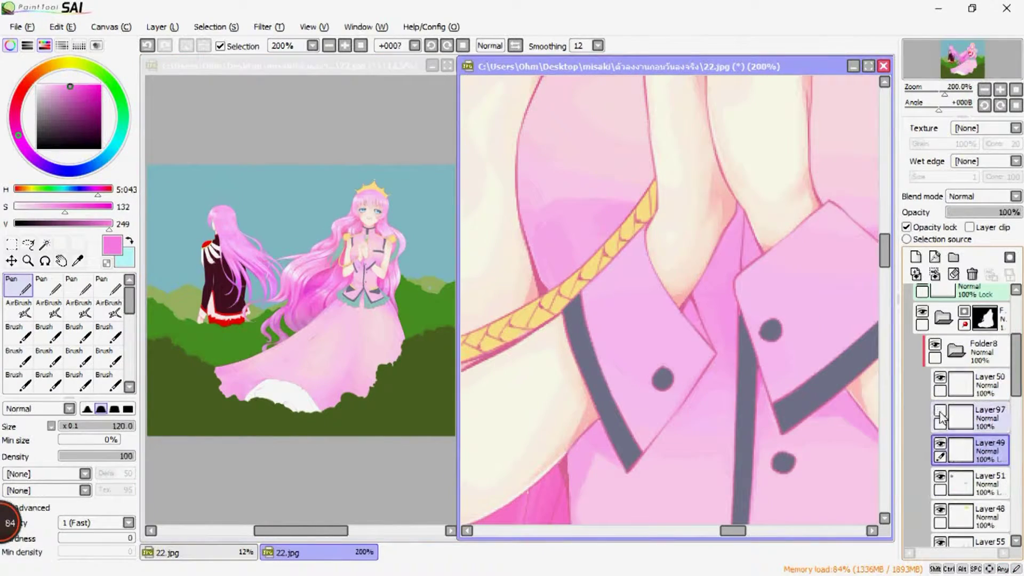
alt+click(743, 373)
drag(747, 255, 749, 223)
scroll(761, 256, down, 2)
alt+click(625, 200)
scroll(625, 200, up, 2)
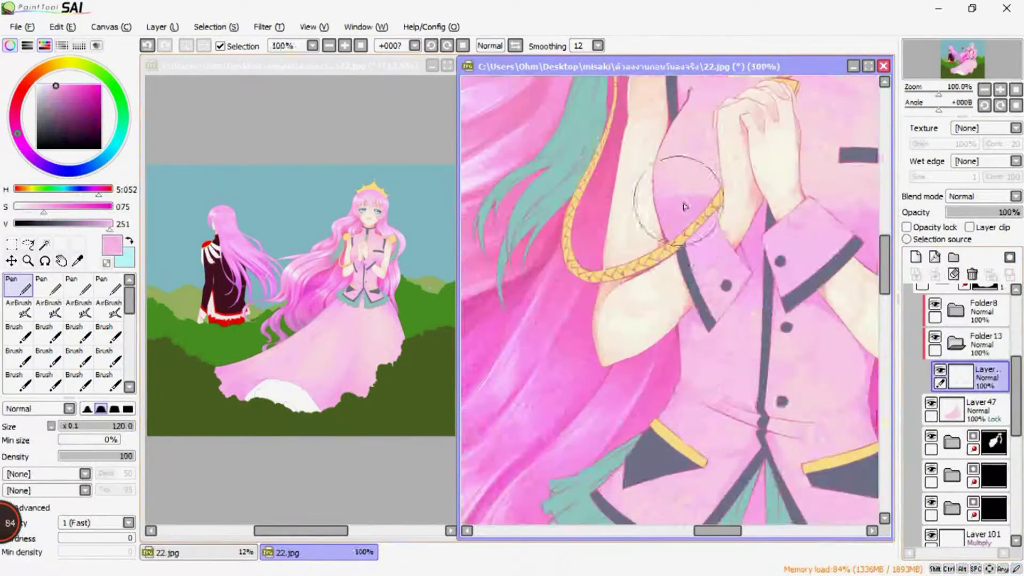
- Blend the shading across the bust and upper bodice with the watercolour brush at size 70
key(c)
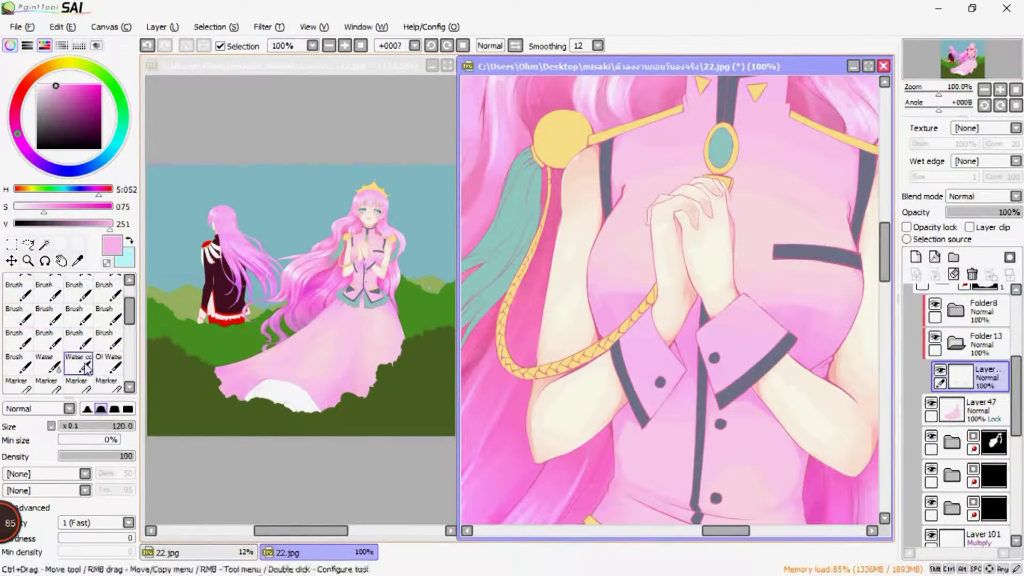
scroll(784, 256, down, 3)
scroll(715, 240, up, 3)
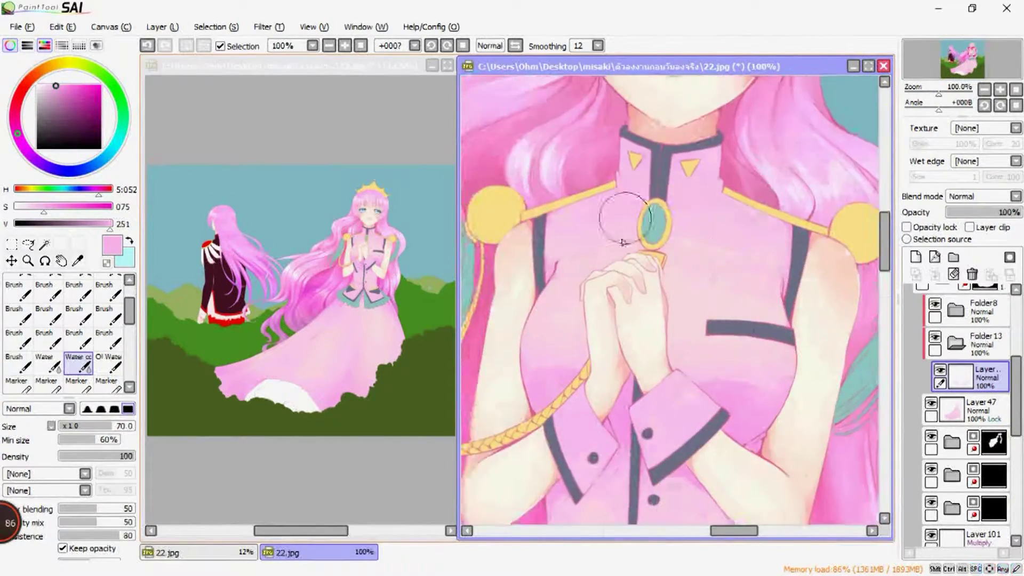
- Select both cuffs with the Magic Wand and airbrush them in light pink on Layer47
alt+click(715, 240)
click(45, 244)
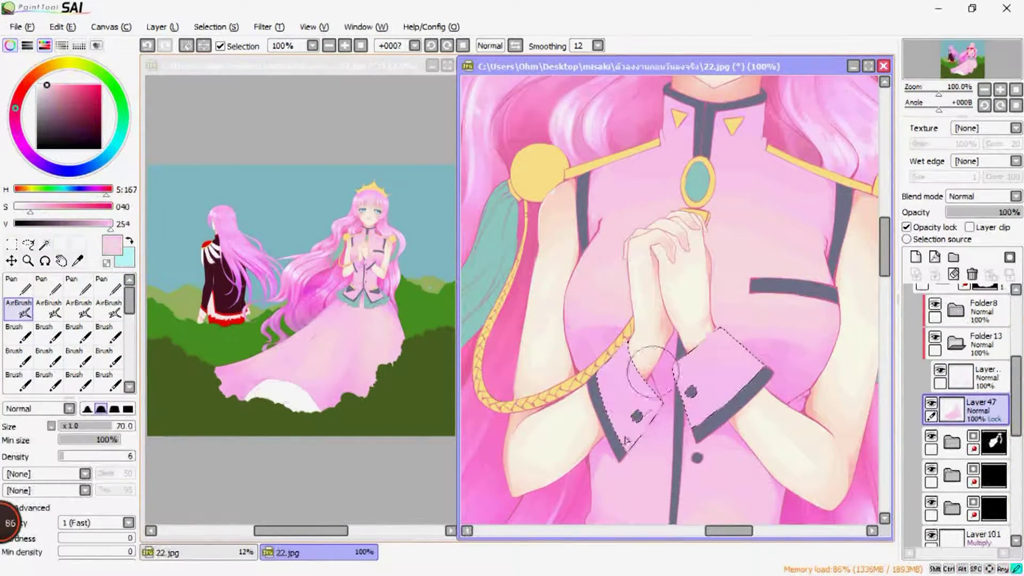
scroll(822, 337, down, 3)
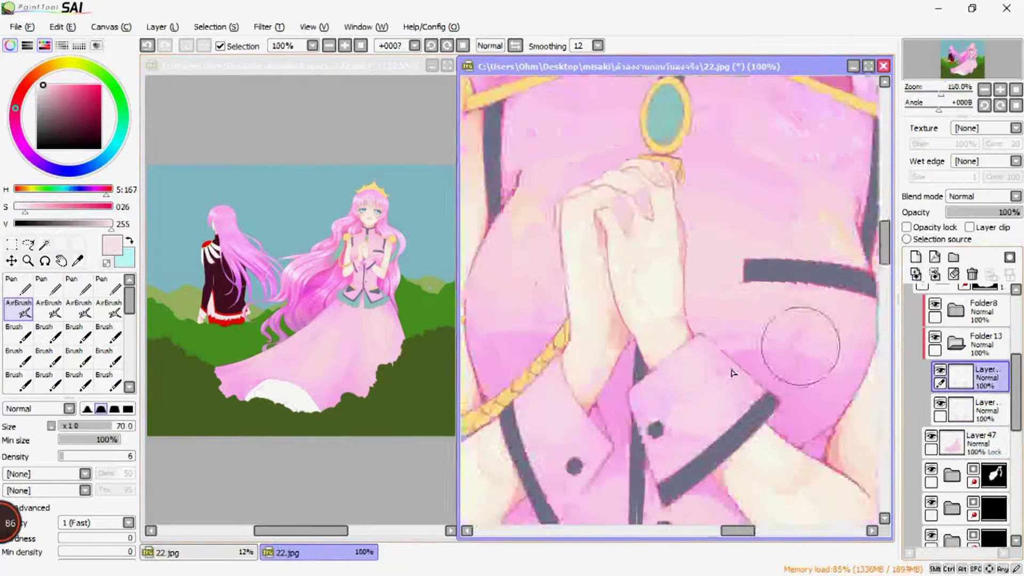
- Paint deep pink shadows along the skirt folds with the Marker at size 60 on the new layer in Folder 13
alt+click(672, 336)
scroll(672, 337, up, 2)
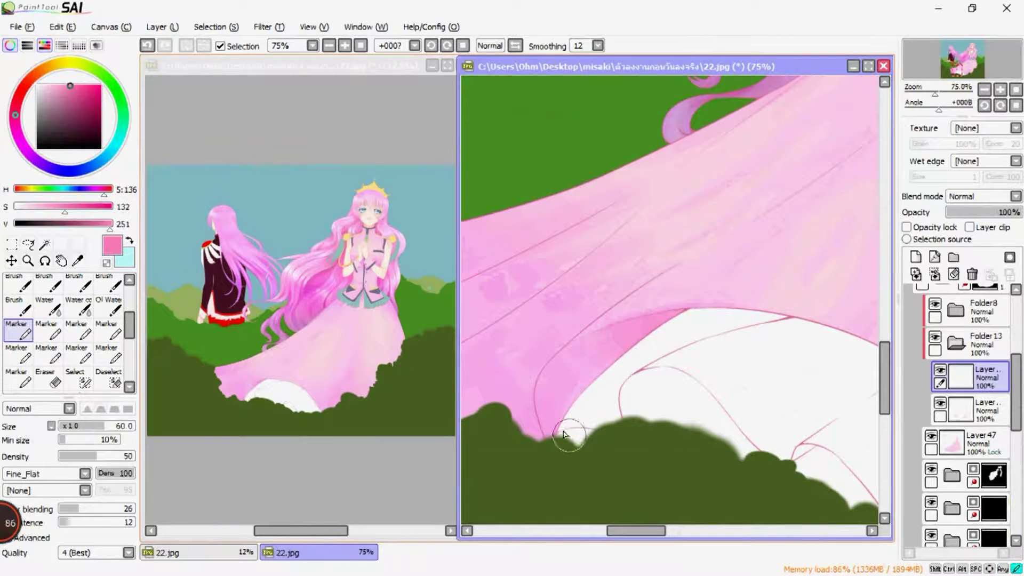
drag(669, 342, 767, 212)
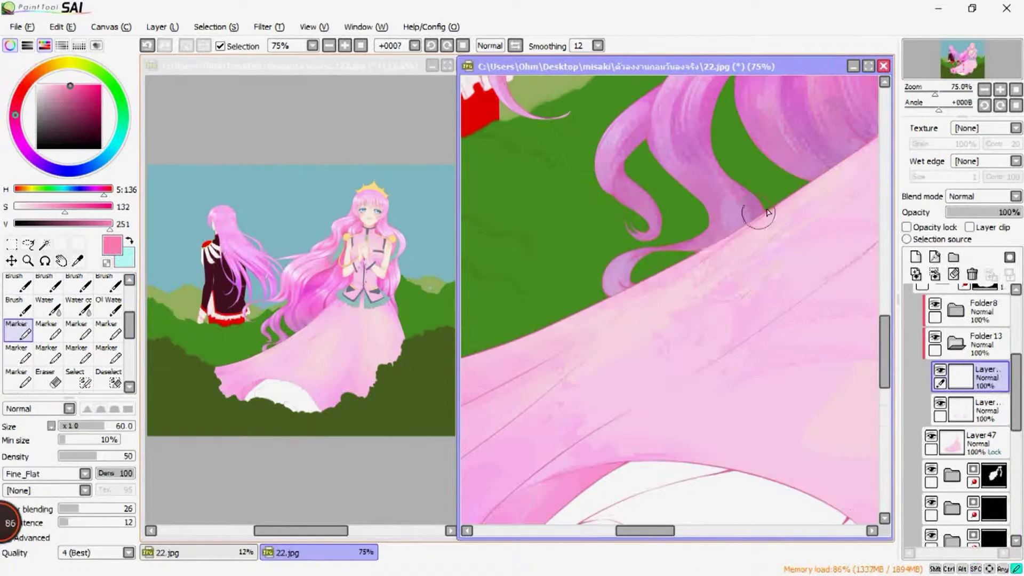
scroll(745, 219, down, 4)
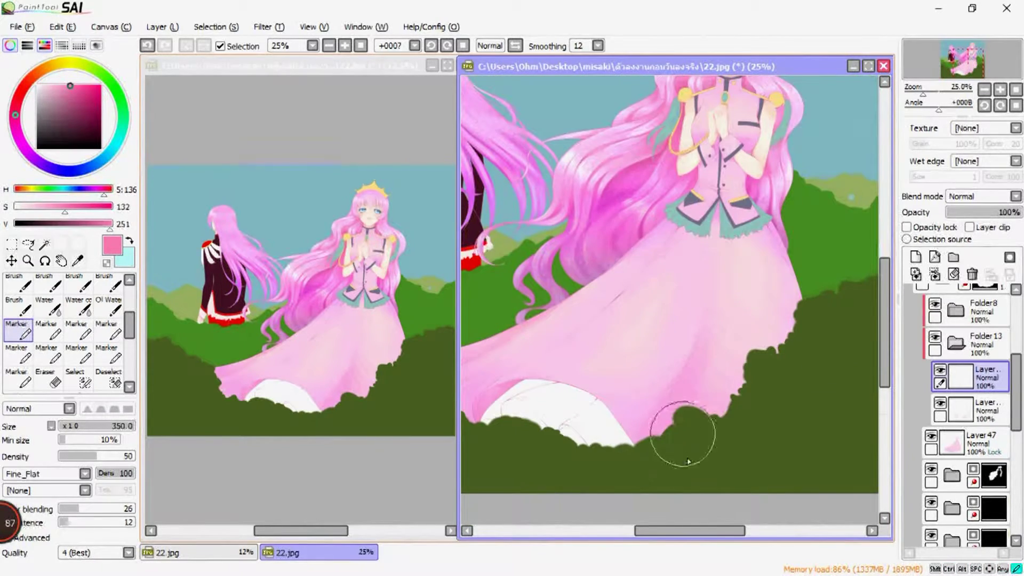
- Blend the skirt shadows with the watercolour brush and deepen the skirt's edge below the ruffle with the Marker at size 50
key(c)
scroll(595, 286, up, 2)
key(m)
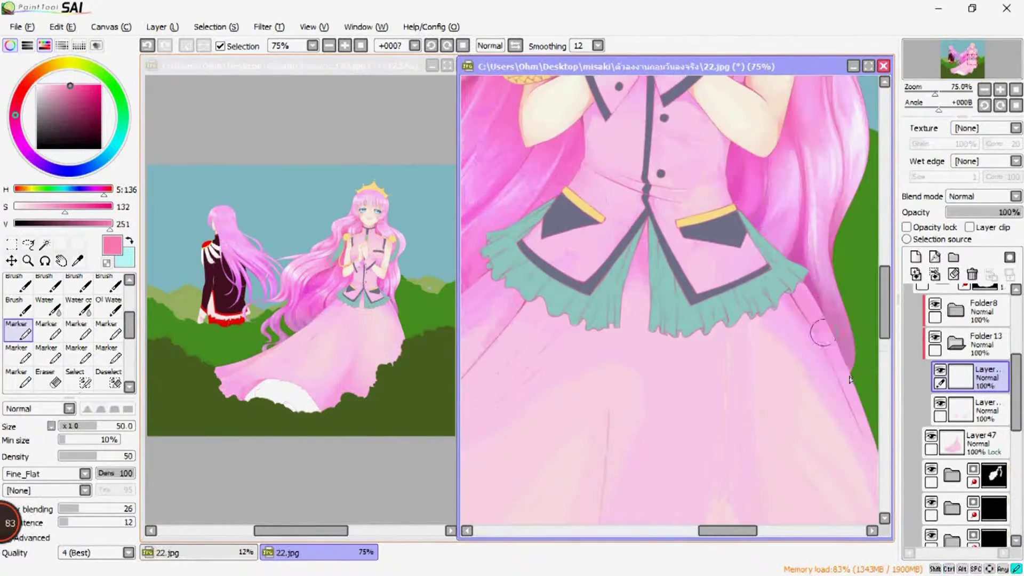
scroll(700, 257, up, 2)
mouse_move(642, 245)
mouse_down()
mouse_move(640, 430)
mouse_move(745, 305)
mouse_up()
drag(703, 332, 698, 240)
- Create a new layer in Folder 13 and set its blend mode to Multiply
alt+click(753, 338)
key(ctrl+shift+n)
mouse_move(750, 360)
mouse_down()
mouse_move(592, 381)
mouse_move(554, 328)
mouse_up()
click(981, 196)
click(965, 215)
- Paint a purple-pink shadow beneath the bust with the Marker at size 14 and soften its edge
key(bracketleft)
key(bracketleft)
key(bracketleft)
key(bracketleft)
key(bracketleft)
drag(757, 435, 821, 296)
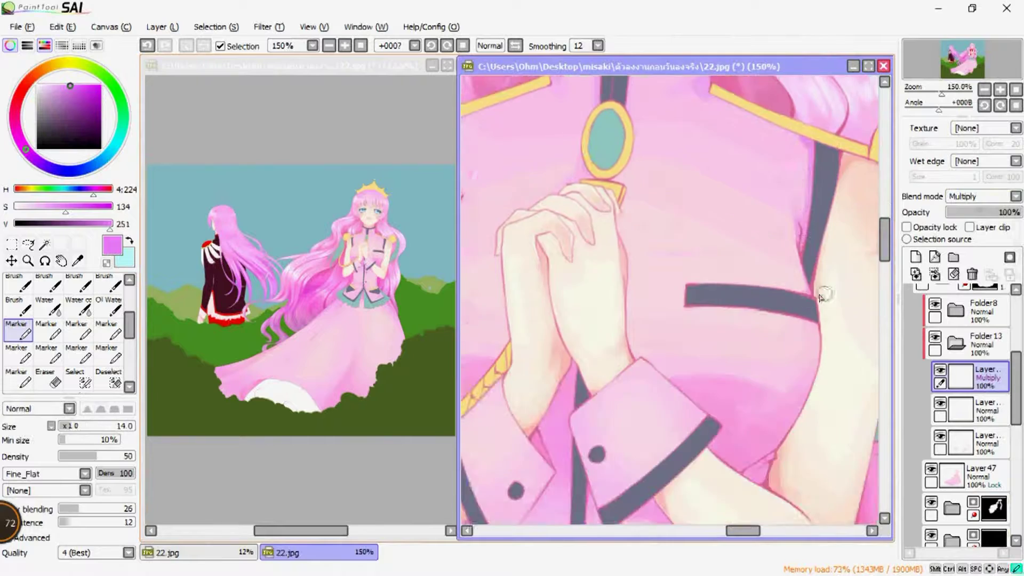
key(ctrl+z)
drag(397, 319, 615, 351)
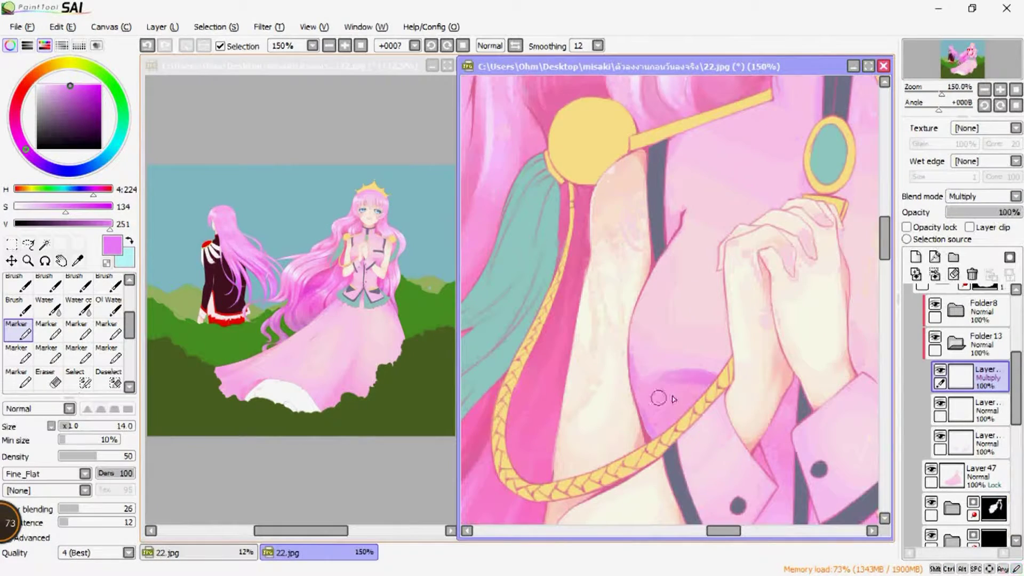
key(c)
drag(711, 379, 710, 395)
- Shade the jacket beneath the cuffs and forearms and along the waist with the size 14 Marker
key(b)
drag(789, 512, 591, 261)
drag(769, 354, 732, 337)
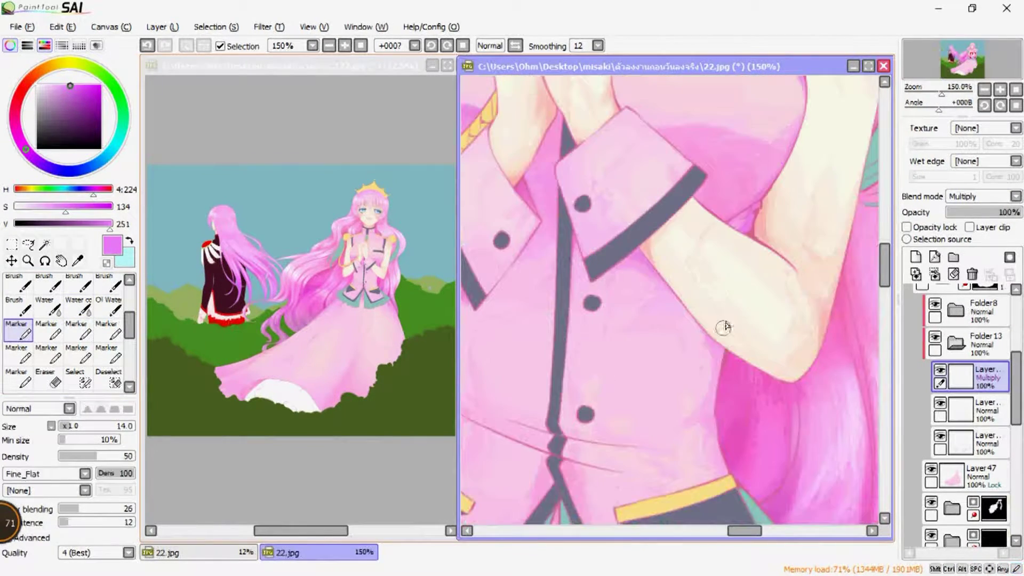
drag(709, 427, 780, 392)
drag(781, 251, 628, 333)
- Shade the skirt along the hair edge and beneath the green ruffle on the Multiply layer, using the Marker at size 12
scroll(599, 279, down, 1)
key(c)
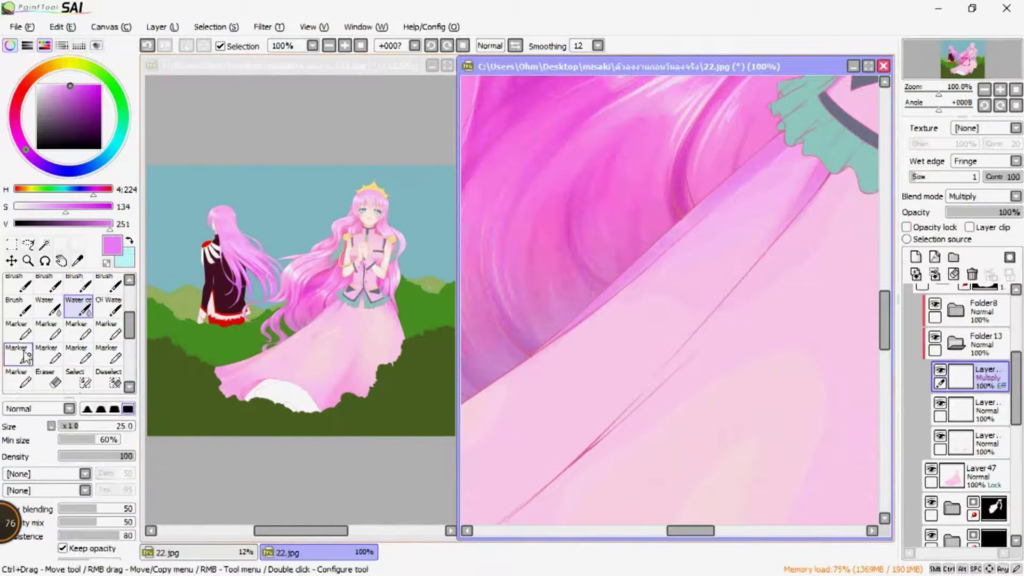
key(b)
scroll(613, 240, up, 1)
drag(789, 176, 663, 252)
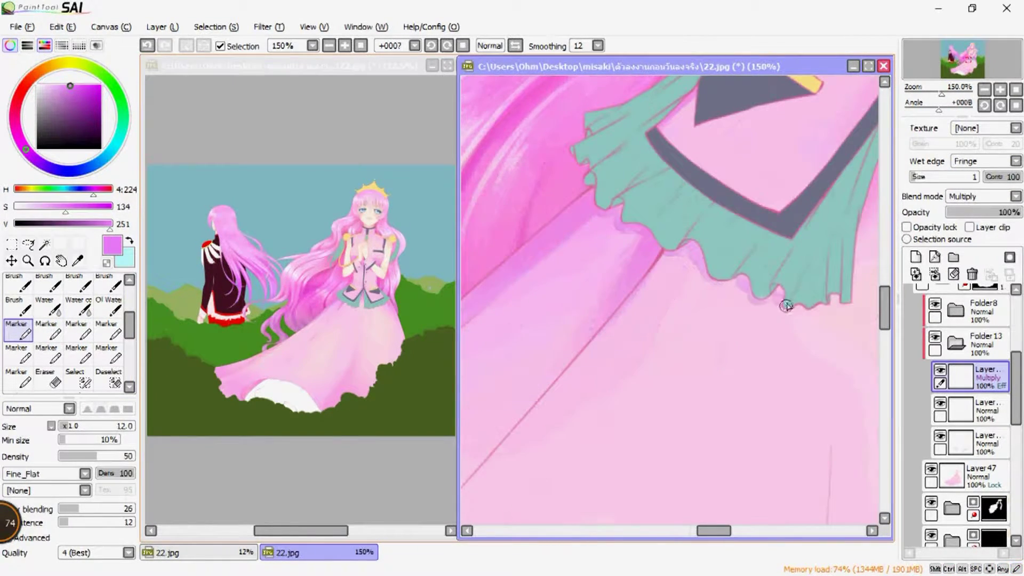
drag(830, 314, 656, 297)
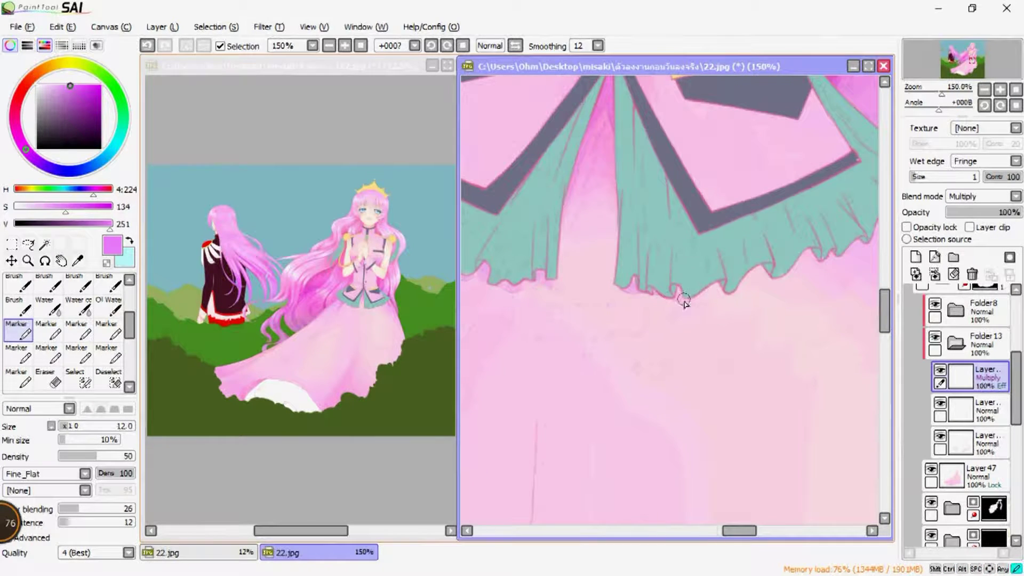
- Shade the skirt's outer side and lower folds, and blend them with the watercolour brush at size 500
scroll(738, 287, down, 1)
drag(738, 287, 757, 352)
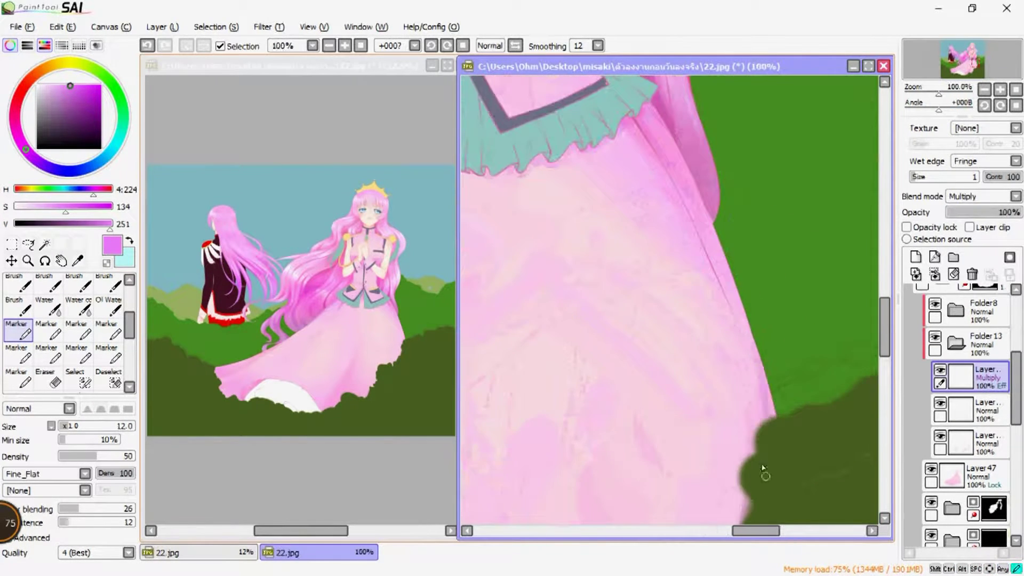
scroll(564, 389, down, 3)
drag(564, 389, 679, 382)
key(bracketright)
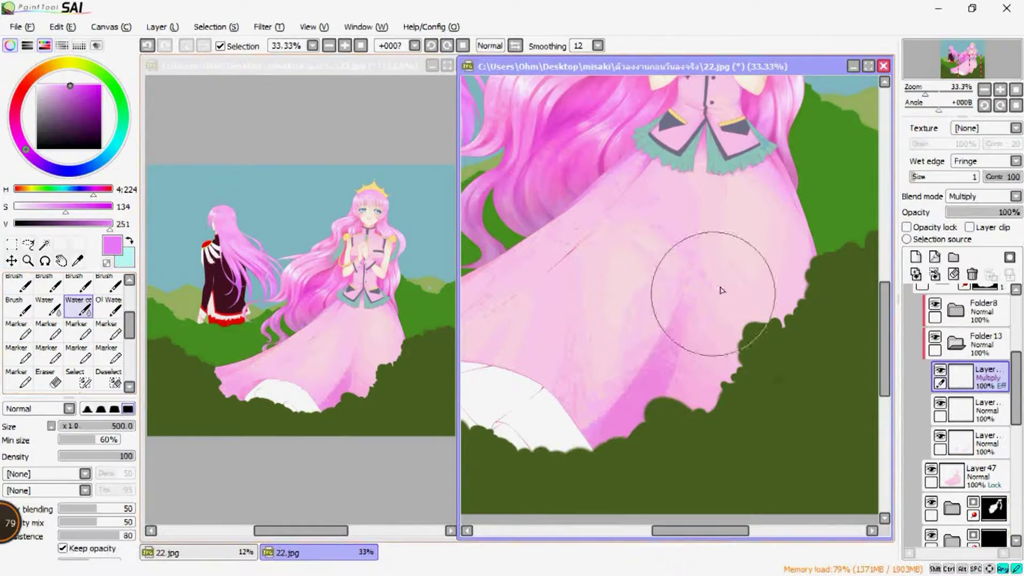
drag(685, 427, 661, 401)
- Add fold shadows to the trailing end of the skirt with the Marker at size 20
key(bracketleft)
scroll(613, 338, up, 1)
scroll(613, 338, down, 1)
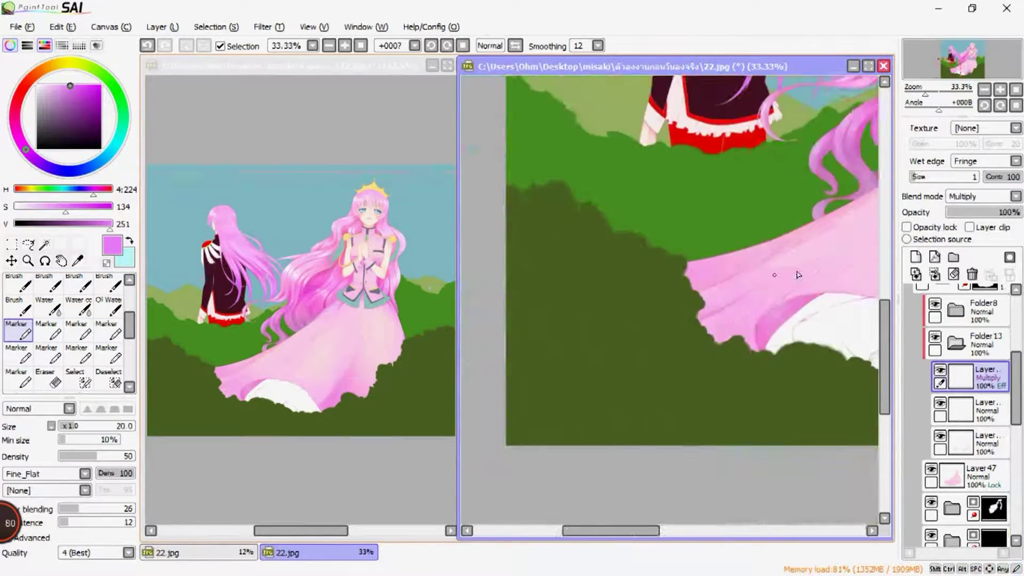
drag(613, 278, 626, 363)
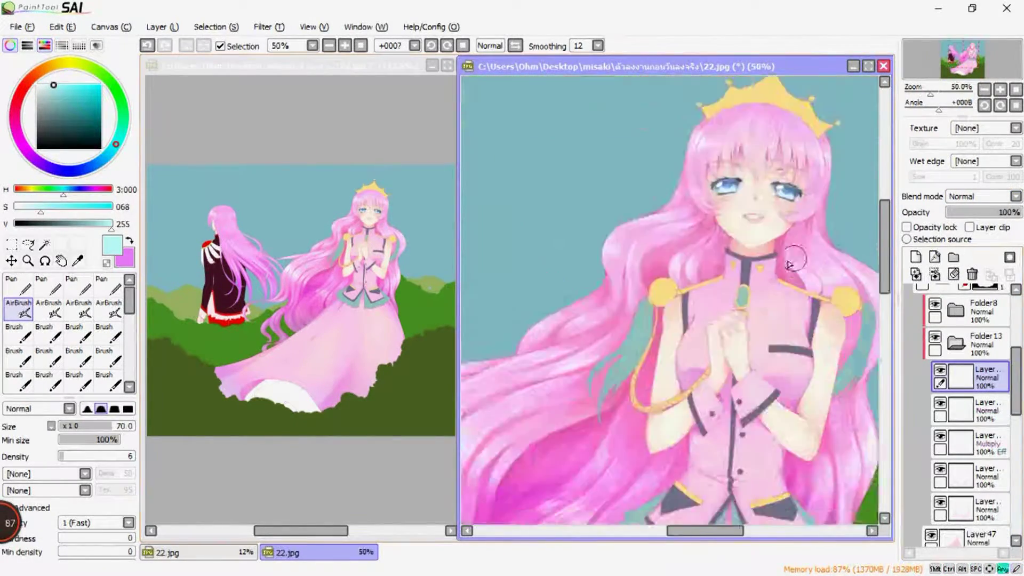
- Paint thin pale pink highlights along the jacket's side seams, bust and cuff edges with the Pen at size 120
drag(869, 234, 923, 224)
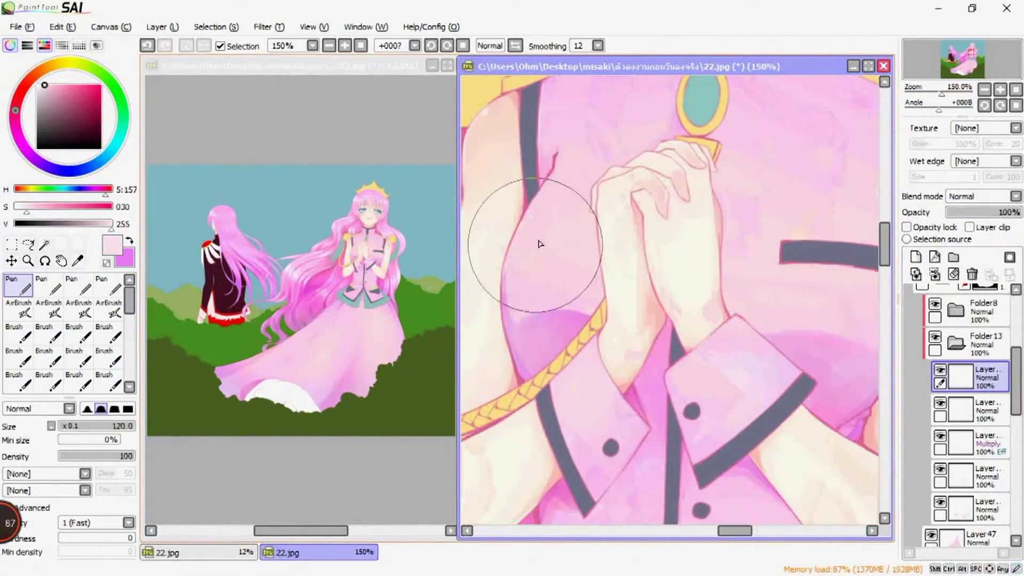
drag(916, 326, 767, 340)
scroll(693, 357, down, 1)
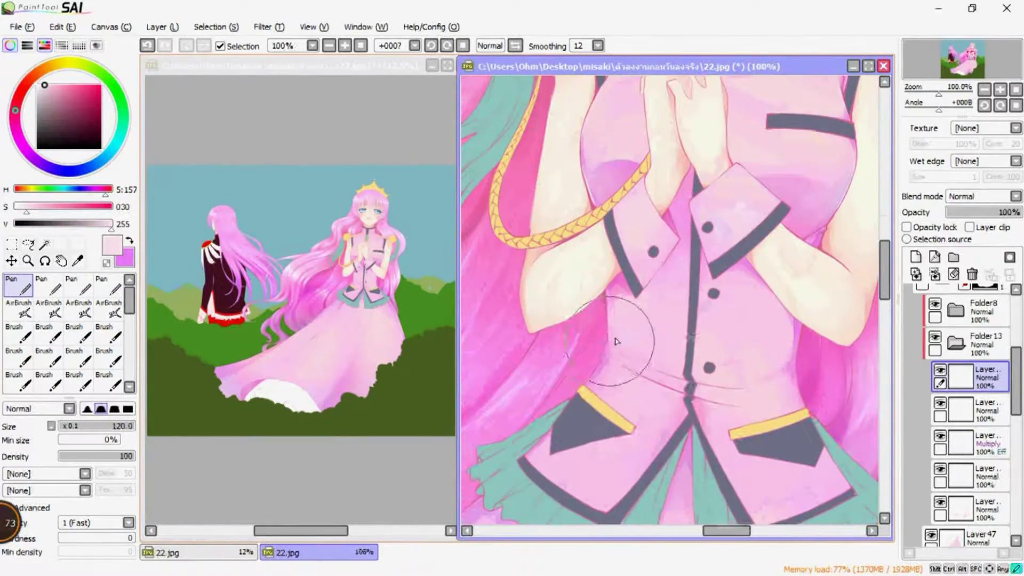
drag(597, 376, 550, 379)
drag(576, 211, 602, 292)
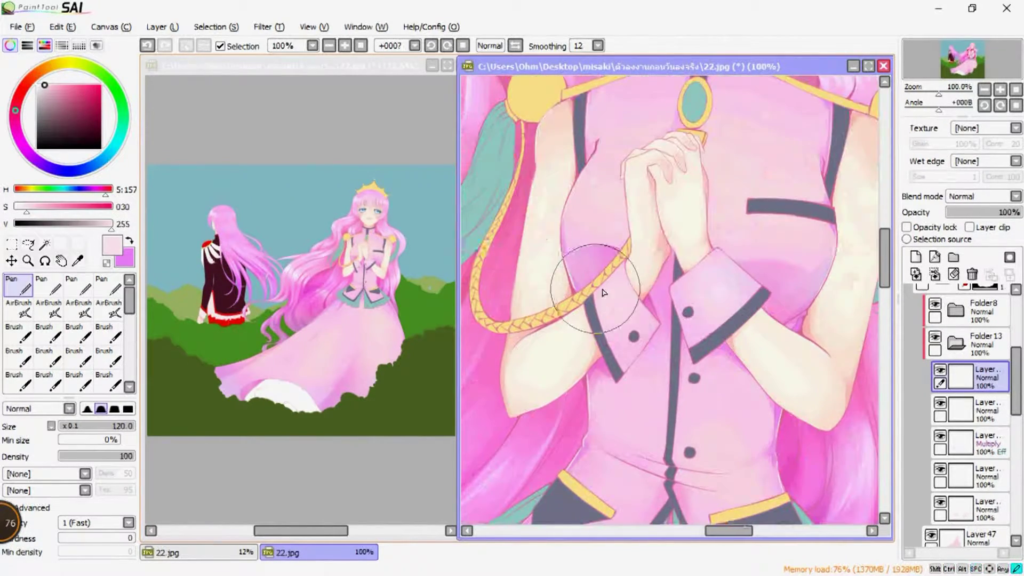
drag(760, 289, 628, 364)
- Highlight the skirt folds and the jacket's waist creases in pale pink with the Pen at size 350
scroll(695, 277, down, 1)
scroll(612, 307, down, 1)
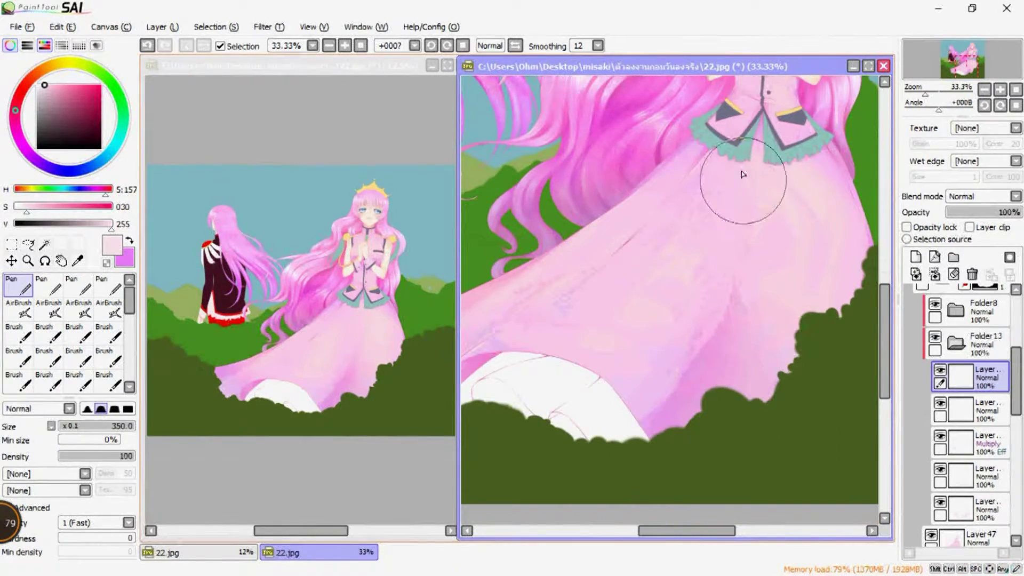
scroll(816, 281, up, 5)
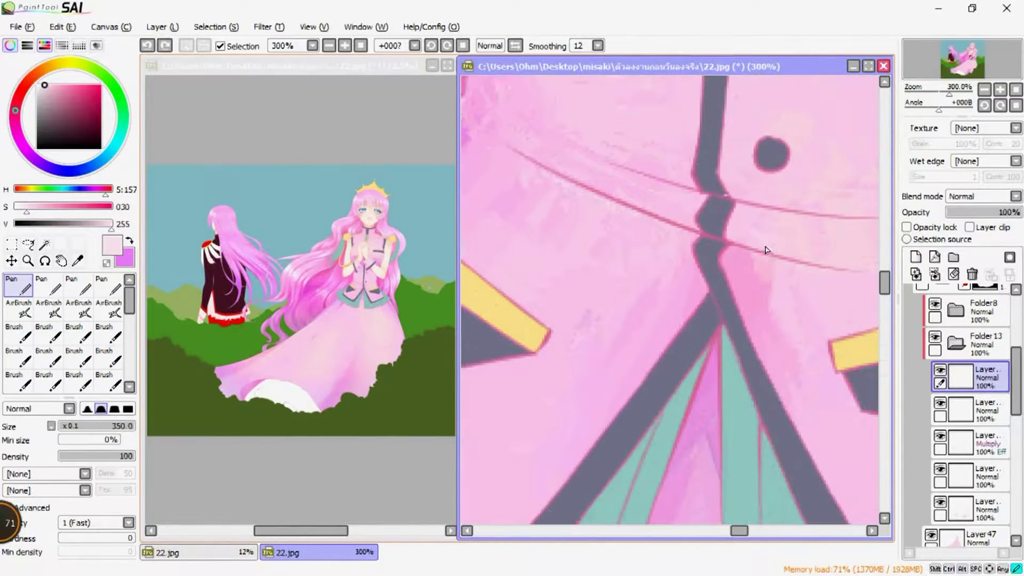
- Add a soft pale pink glow to the skirt on an Addition layer with the AirBrush at size 300
scroll(793, 218, down, 7)
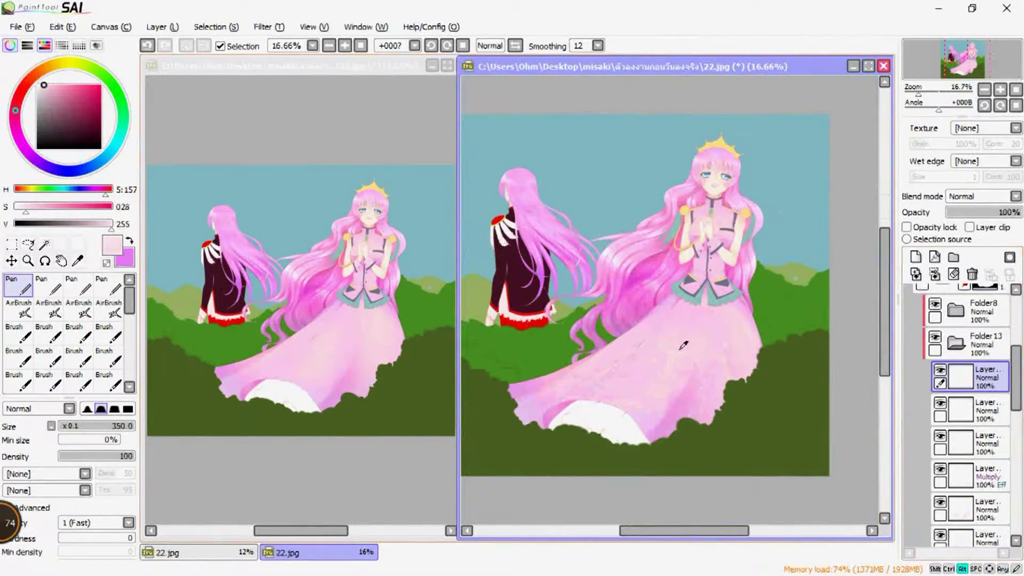
key(a)
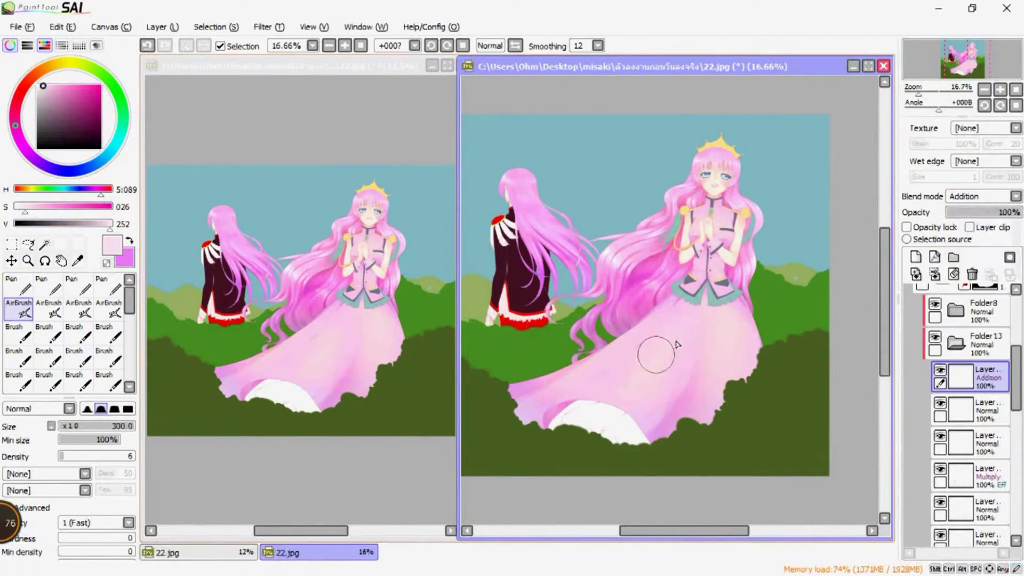
- Shade the green shoulder tassels on Layer55 in blue-grey with the Marker, reducing its size from 12 to 4 for fine strands
scroll(617, 340, up, 5)
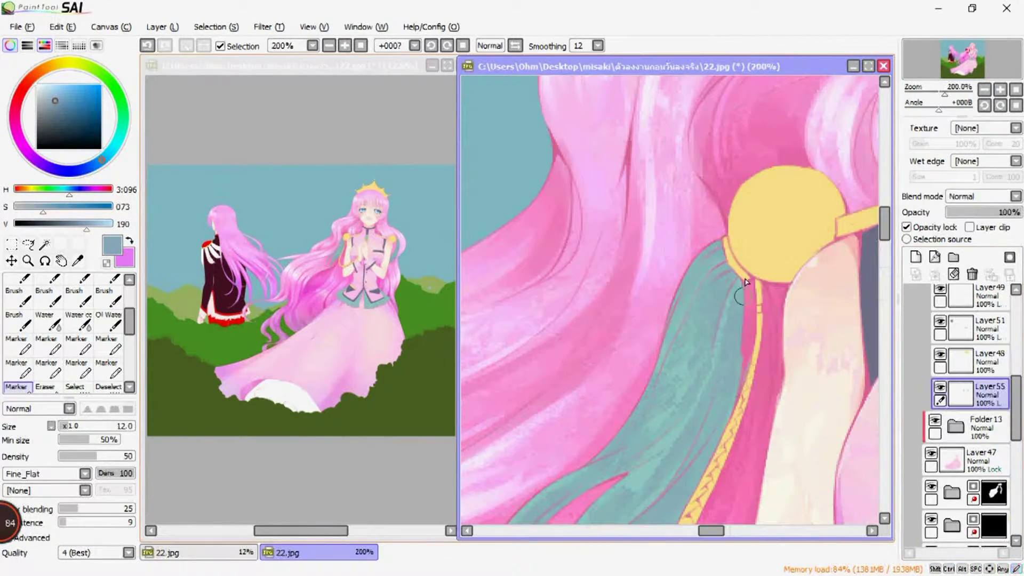
key(h)
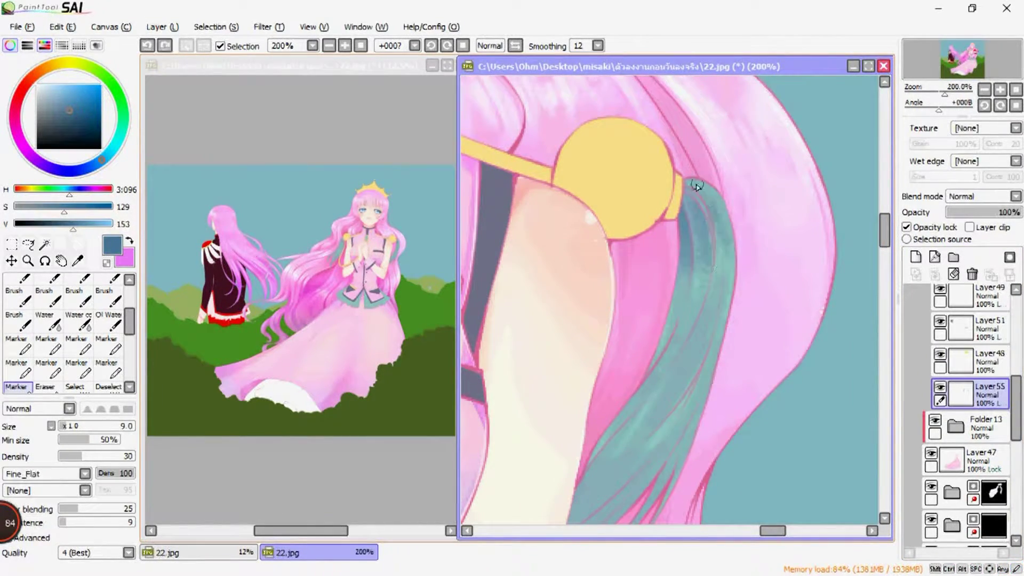
scroll(704, 256, down, 3)
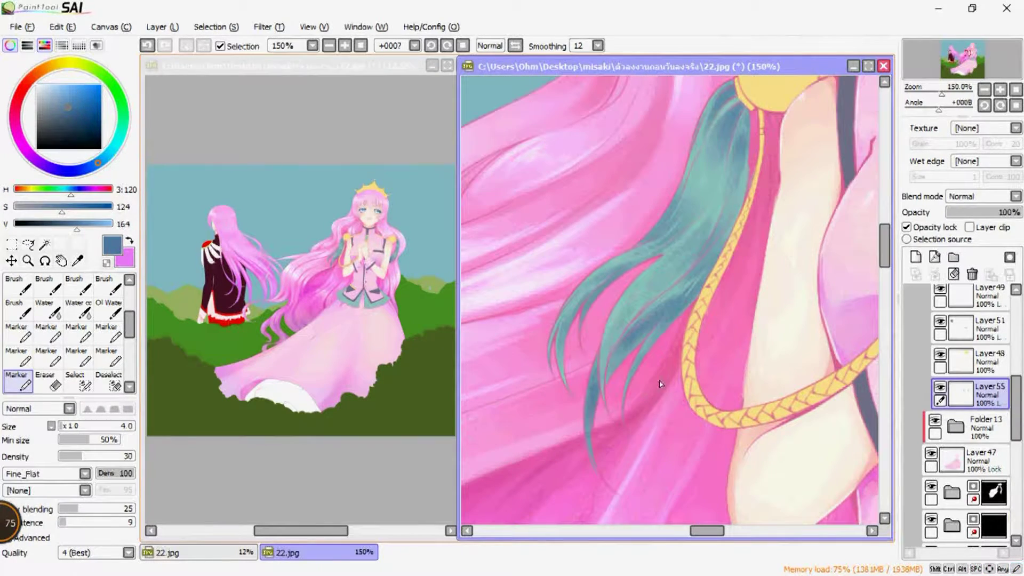
- Paint pale cyan highlight strands on both shoulder tassels with the Pen at size 350
alt+click(714, 213)
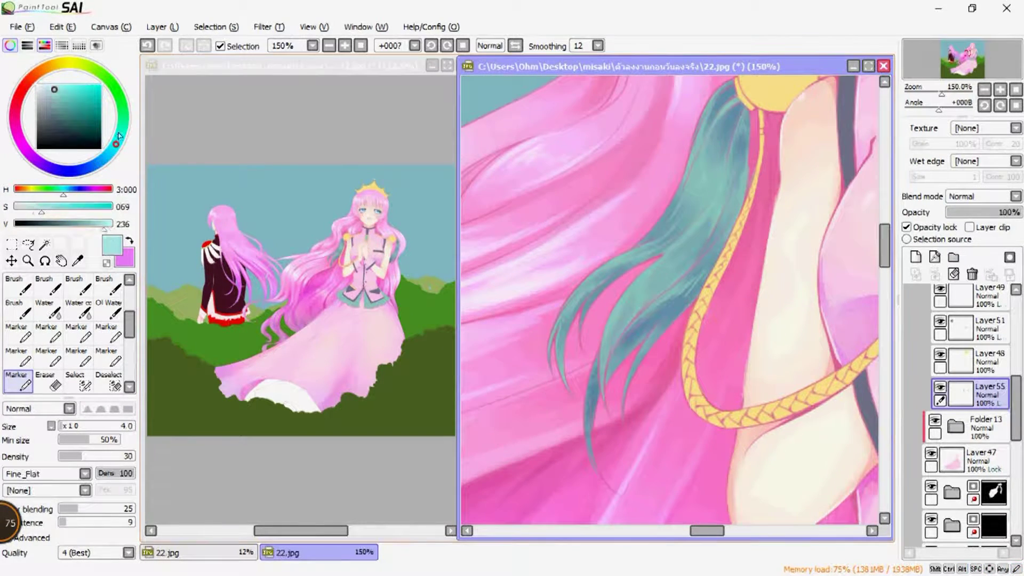
key(n)
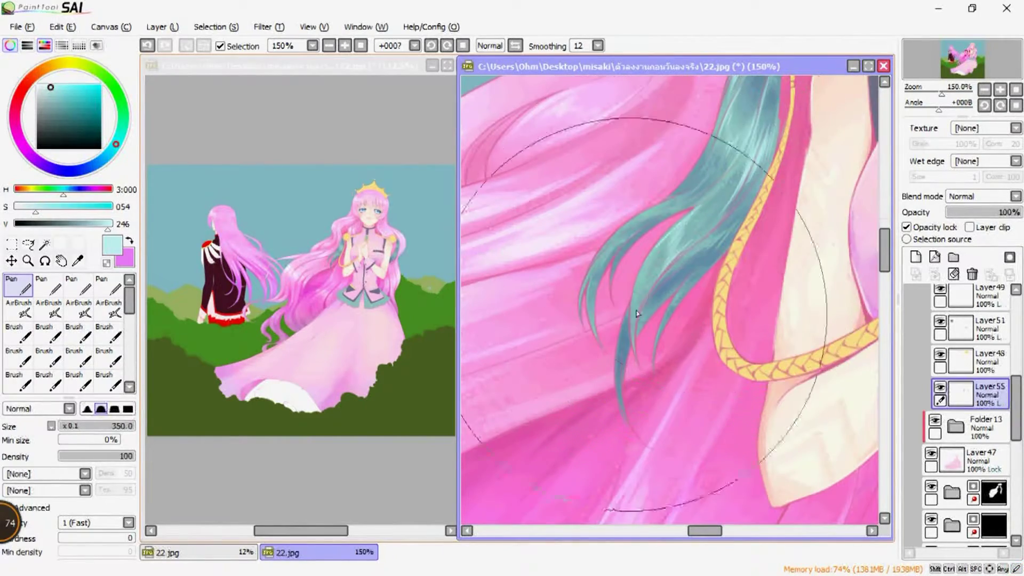
drag(714, 240, 580, 263)
key(h)
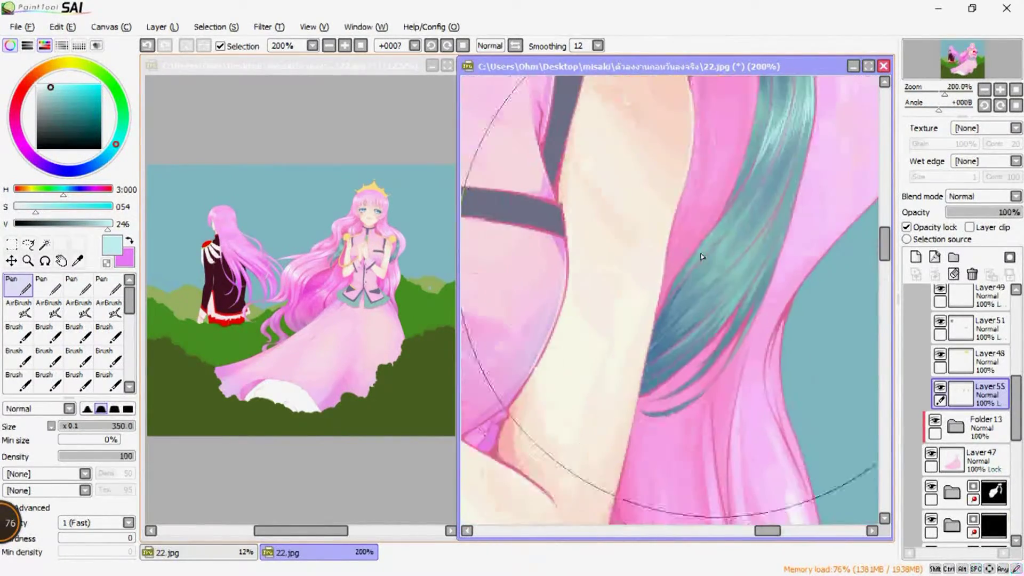
- Shift the tassel layer's hue by +4 with Hue/Saturation, and refine the strands with a sampled blue using the Pen
key(ctrl+minus)
scroll(778, 251, up, 3)
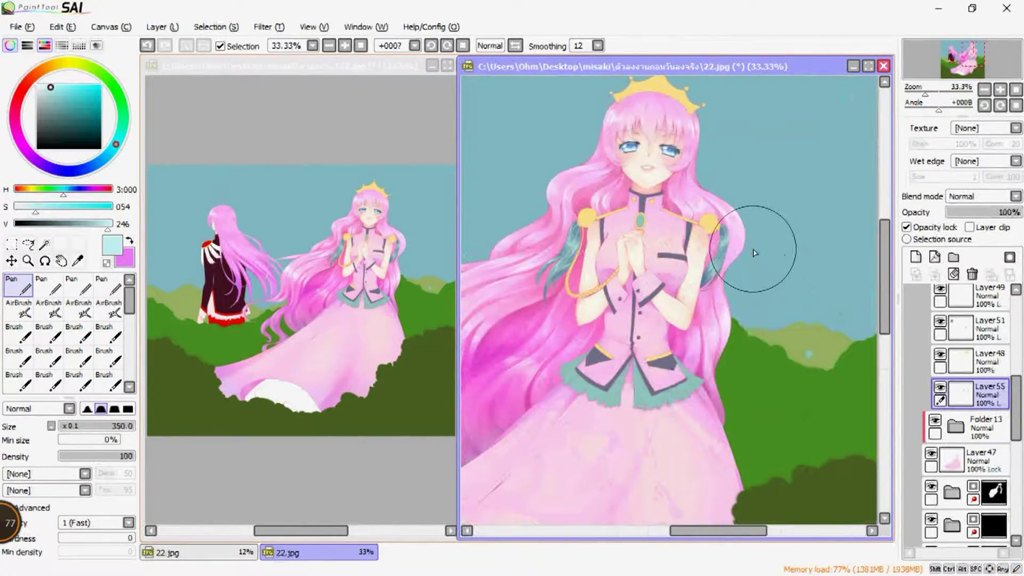
click(269, 27)
click(291, 44)
drag(372, 52, 378, 58)
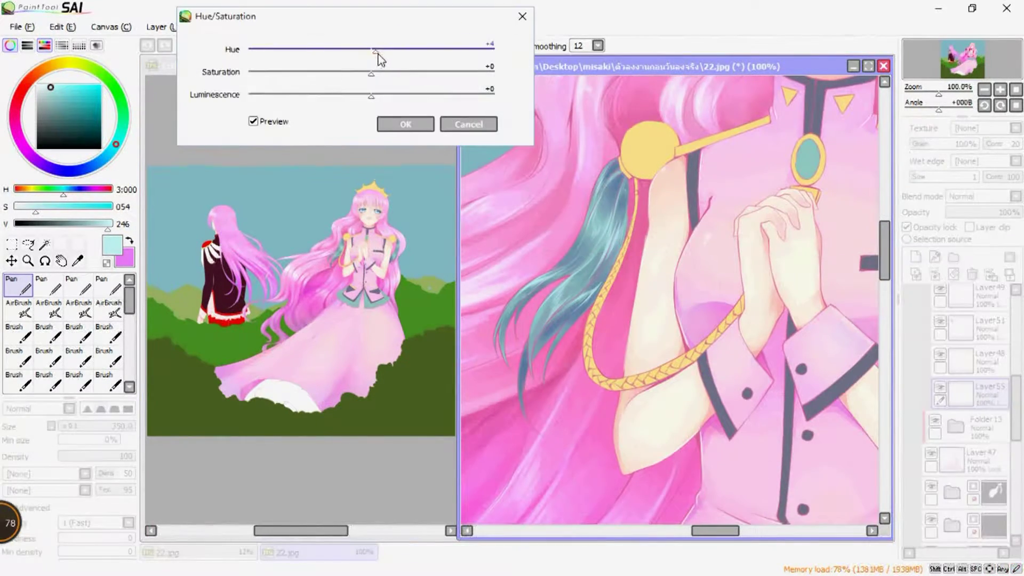
click(405, 124)
alt+click(612, 224)
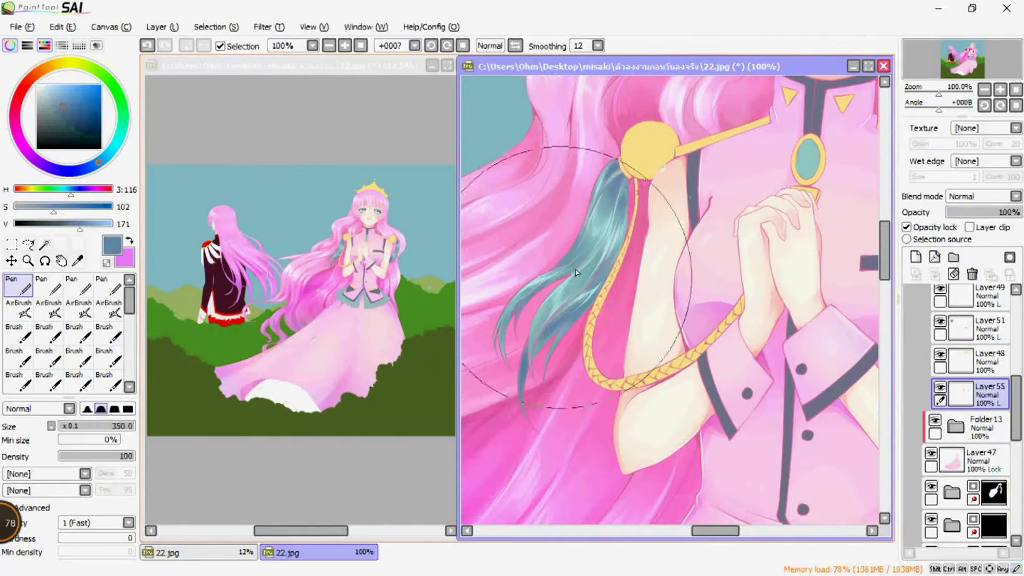
scroll(569, 323, down, 5)
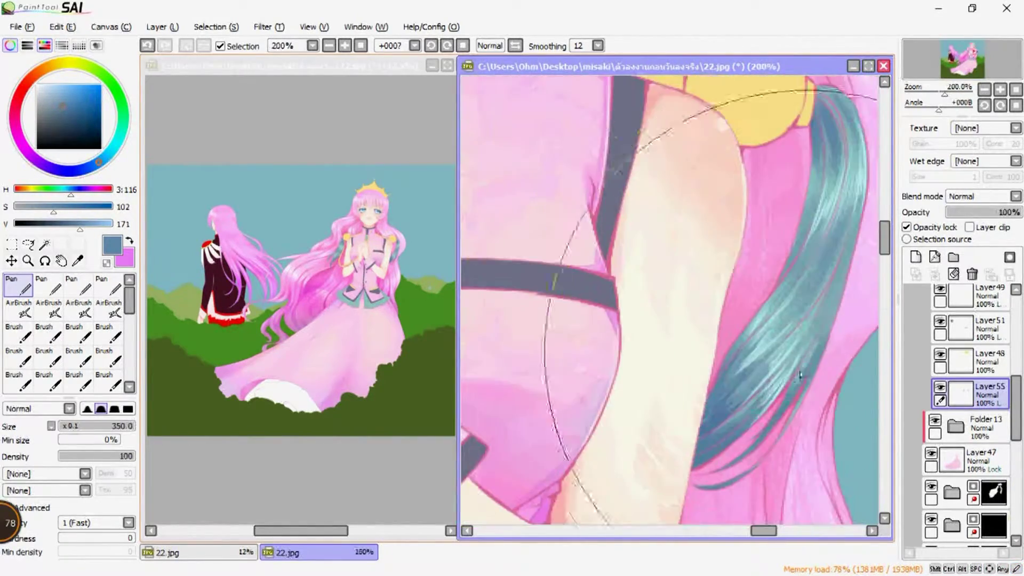
- Select the gold trim layer, Layer48, with its opacity locked, and lighten the gold ornaments with a pale yellow
click(940, 360)
click(906, 227)
scroll(640, 299, up, 6)
alt+click(418, 240)
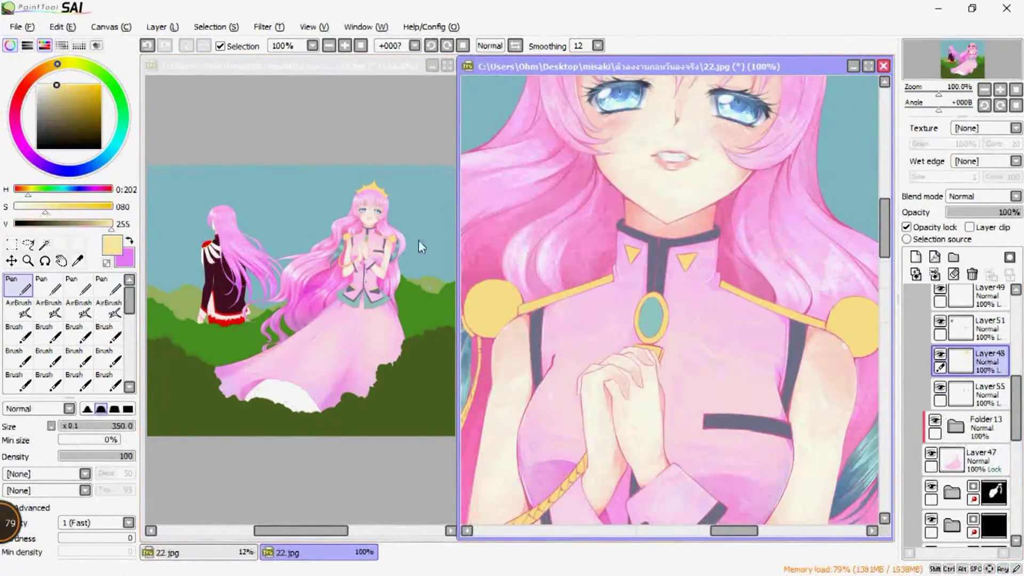
click(18, 308)
mouse_move(613, 240)
mouse_down()
mouse_move(555, 287)
mouse_move(515, 247)
mouse_up()
alt+click(672, 258)
key(n)
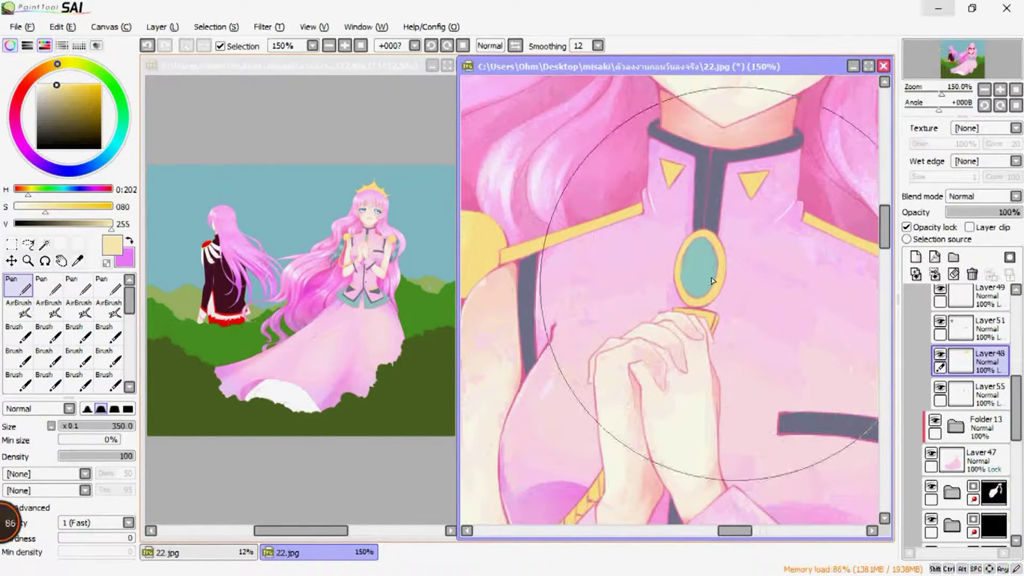
key(h)
- Shade the gold epaulettes, collar triangles and brooch rim in orange-gold with the AirBrush at size 30
click(26, 312)
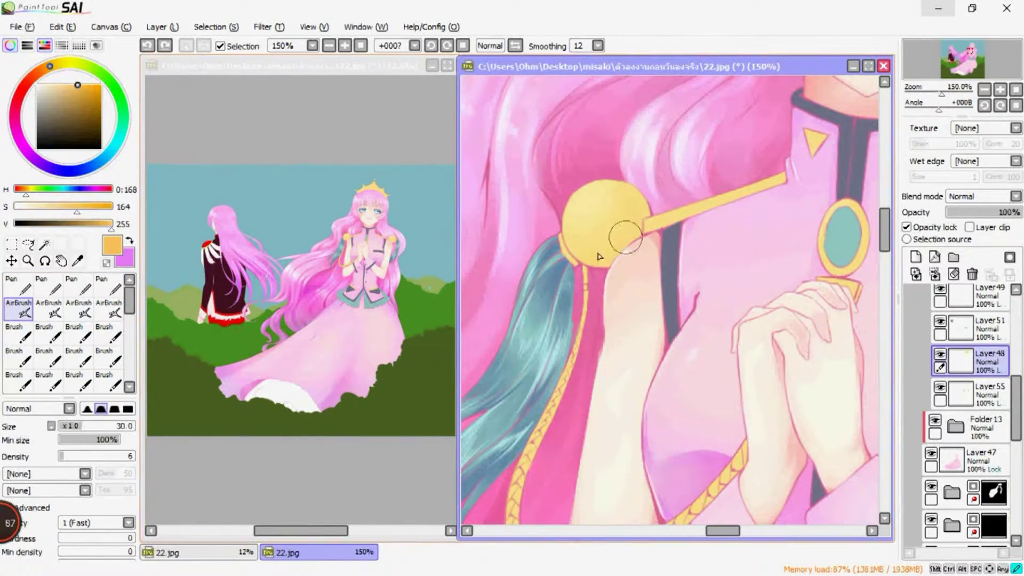
key(h)
key(h)
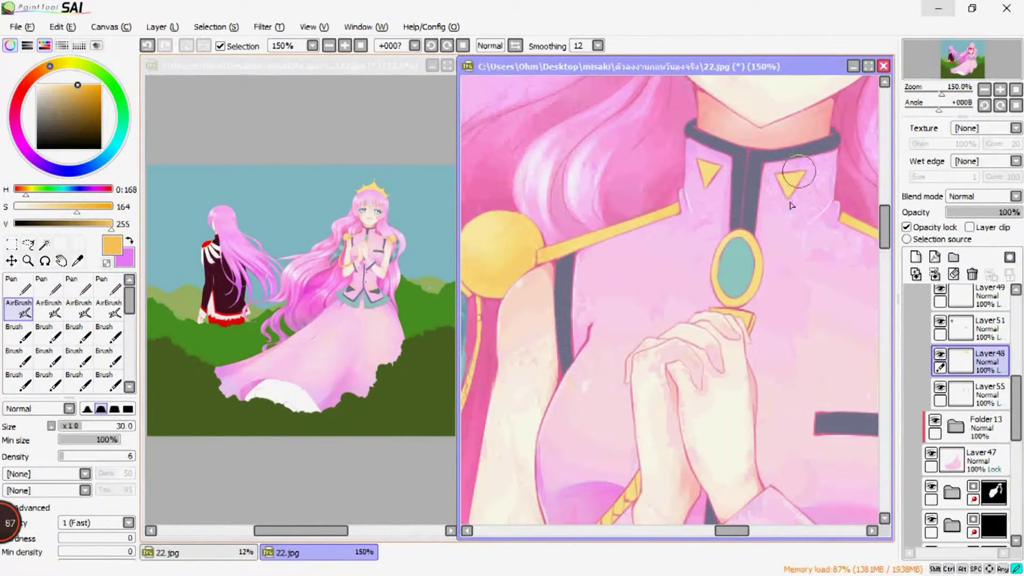
scroll(581, 339, down, 3)
scroll(677, 326, down, 3)
key(h)
key(h)
scroll(677, 325, up, 2)
- Add soft cream highlights to the round gold epaulettes with the AirBrush at size 14
drag(77, 207, 30, 198)
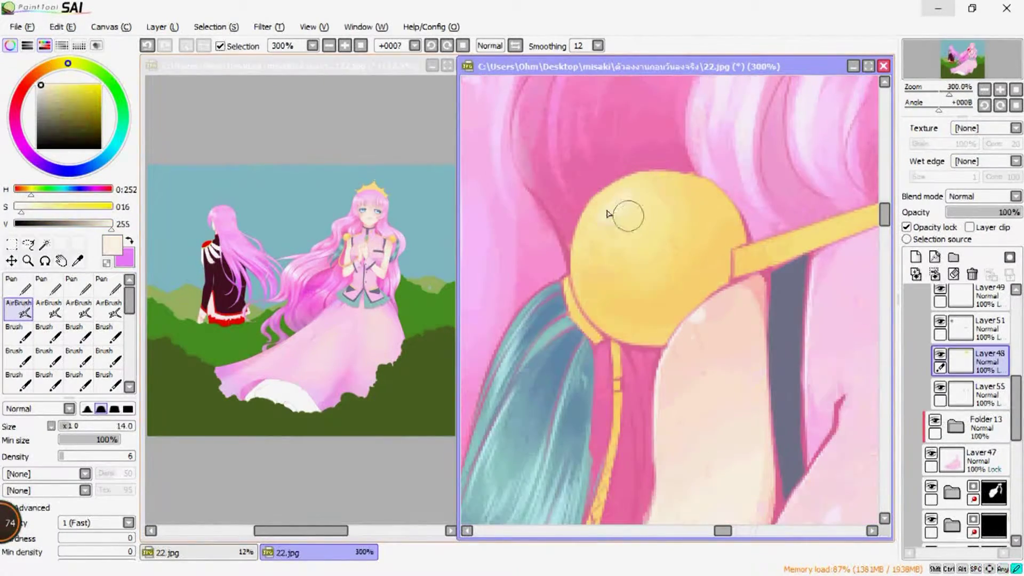
key(h)
scroll(617, 240, down, 2)
scroll(604, 263, up, 2)
key(h)
- Paint crisp pale yellow highlights on the gold shoulder straps, brooch rim and epaulettes with the Pen at size 350
key(n)
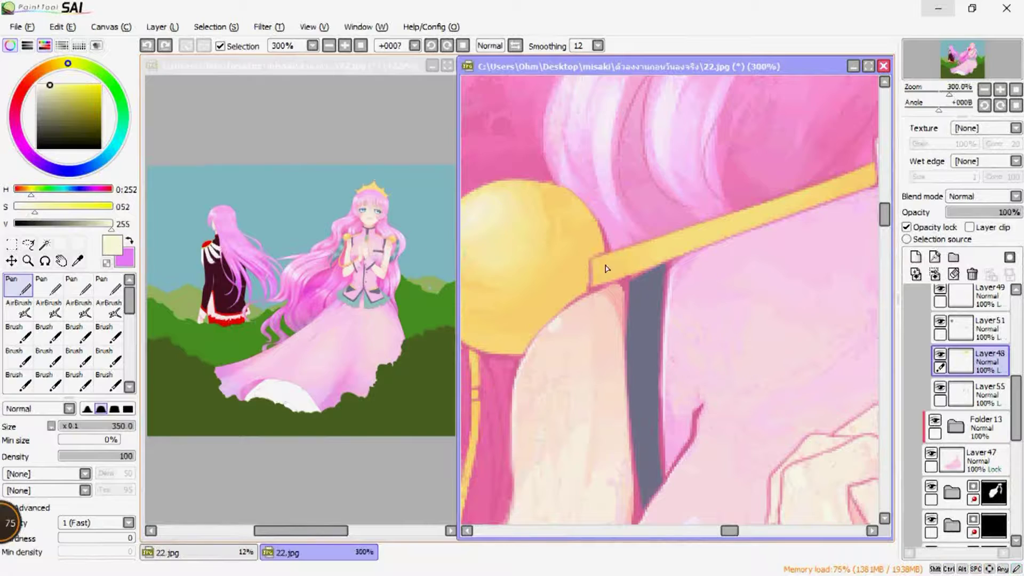
key(h)
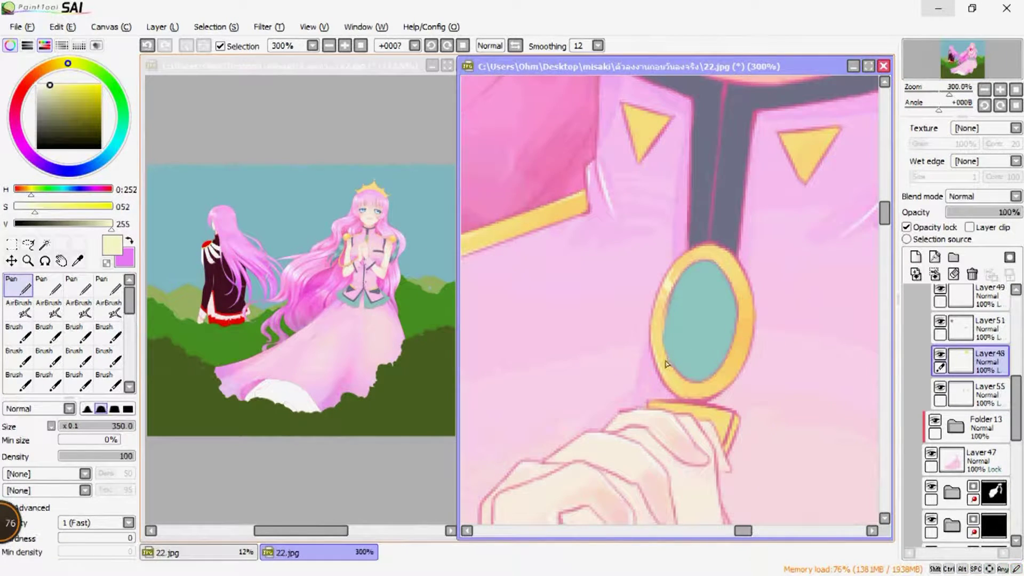
key(h)
scroll(689, 220, down, 1)
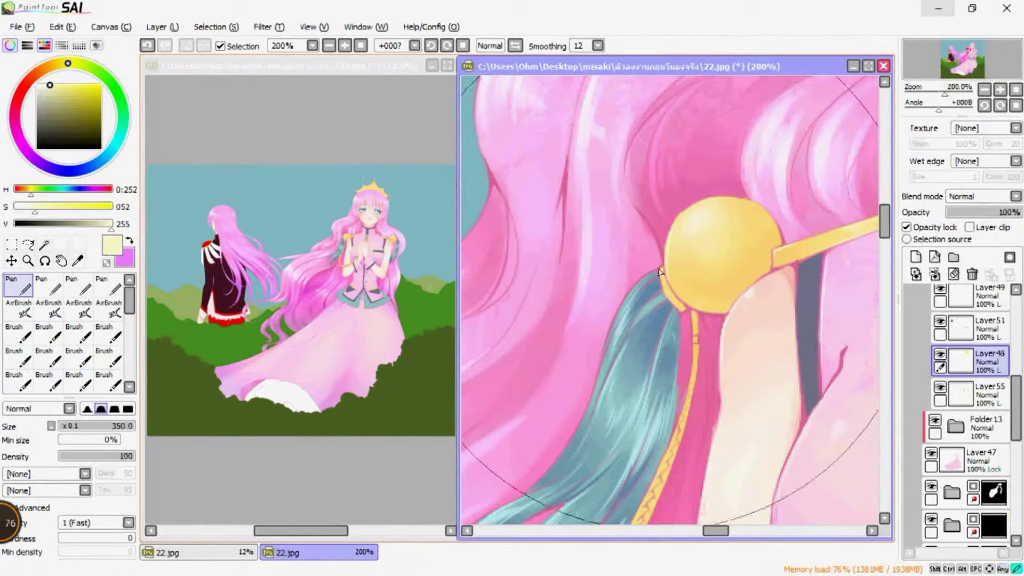
scroll(704, 213, down, 2)
scroll(739, 260, up, 3)
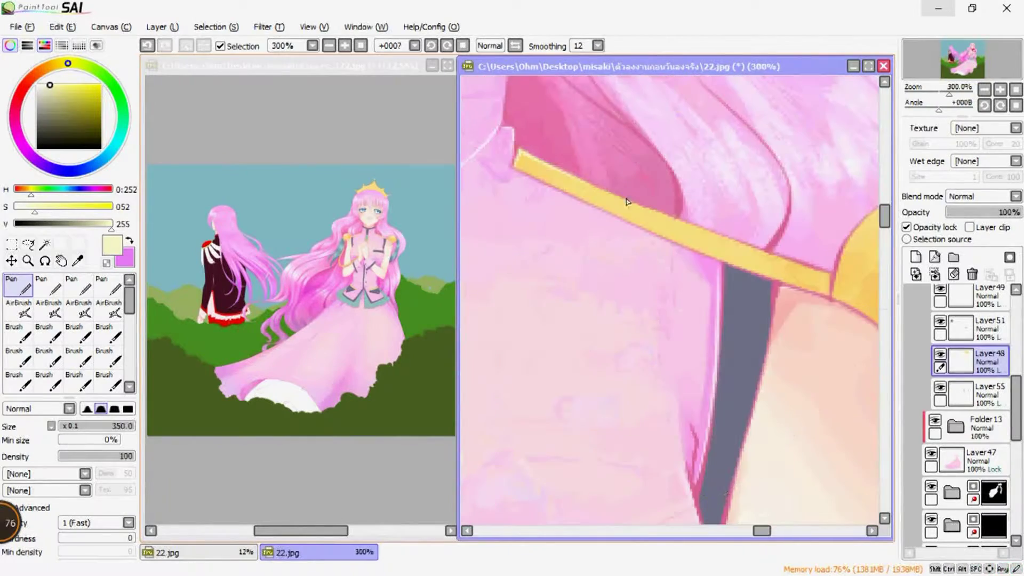
key(h)
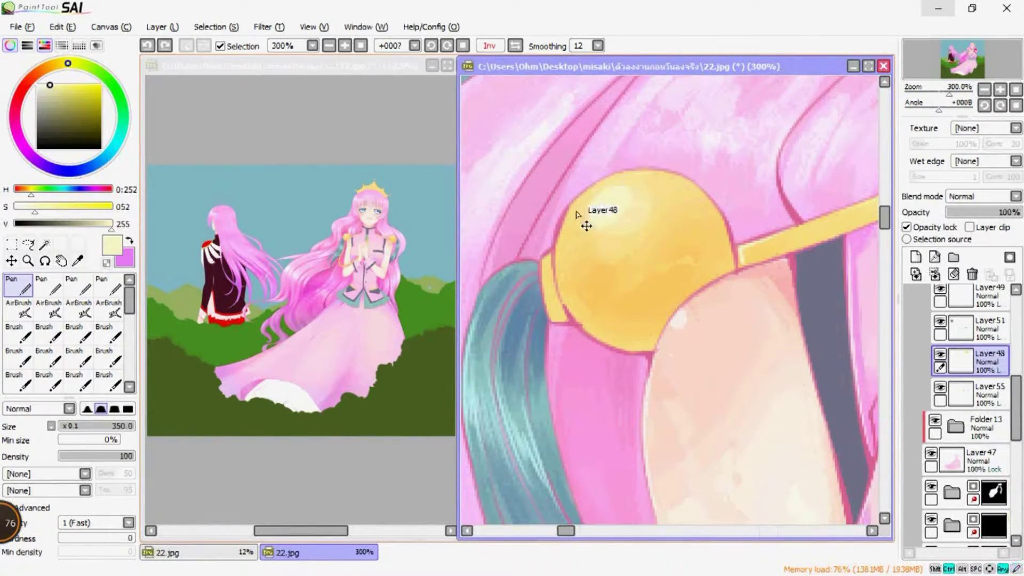
key(h)
scroll(729, 276, down, 3)
scroll(693, 267, up, 2)
- Shade the braided gold cord in orange with the Pen, and add pale yellow highlights to its strands
alt+click(674, 341)
mouse_move(757, 189)
mouse_down()
mouse_move(693, 257)
mouse_move(696, 240)
mouse_up()
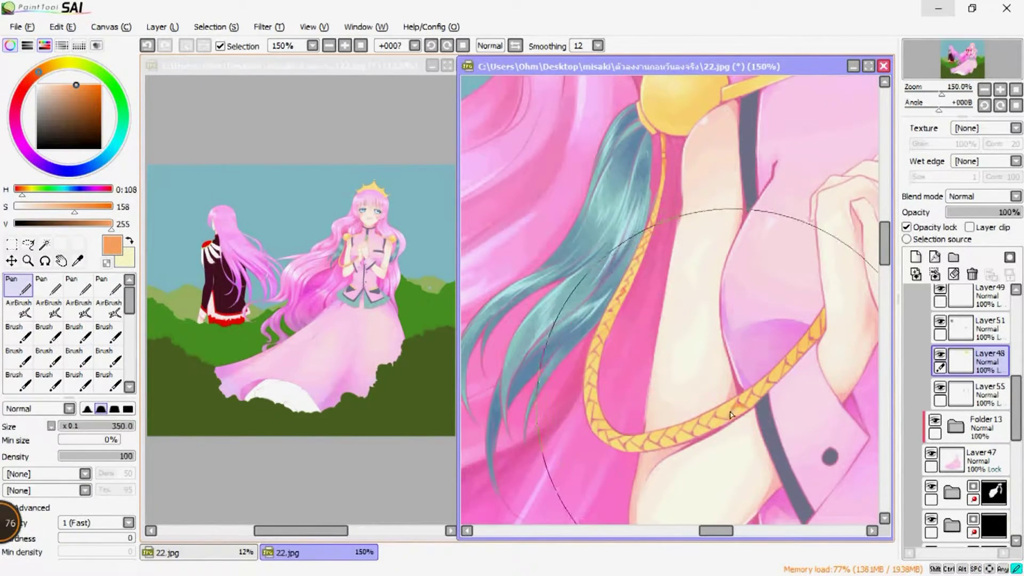
key(x)
scroll(853, 304, down, 3)
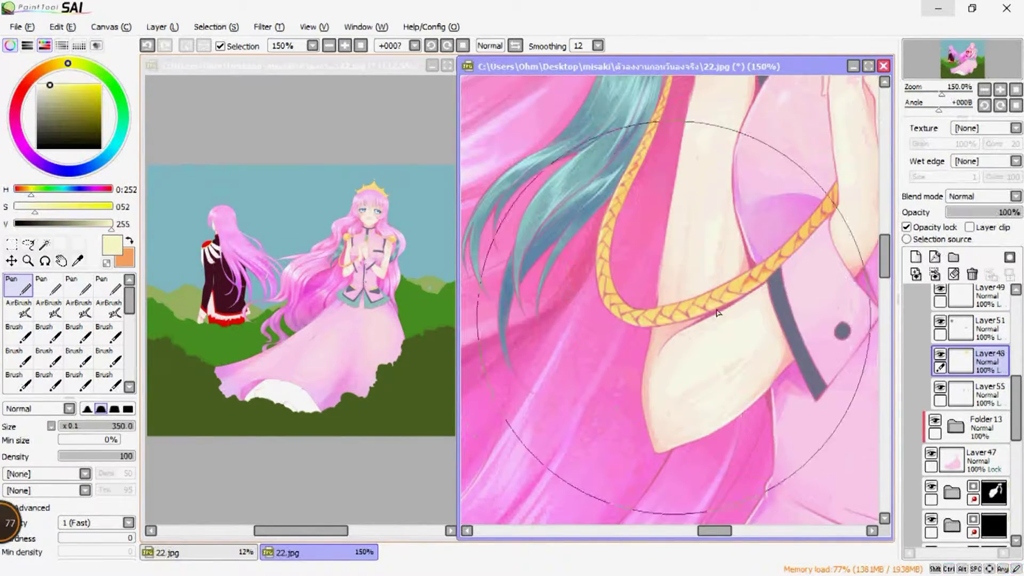
- Highlight the edges of the jacket's gold pocket trims in pale yellow with the Pen
scroll(693, 251, up, 1)
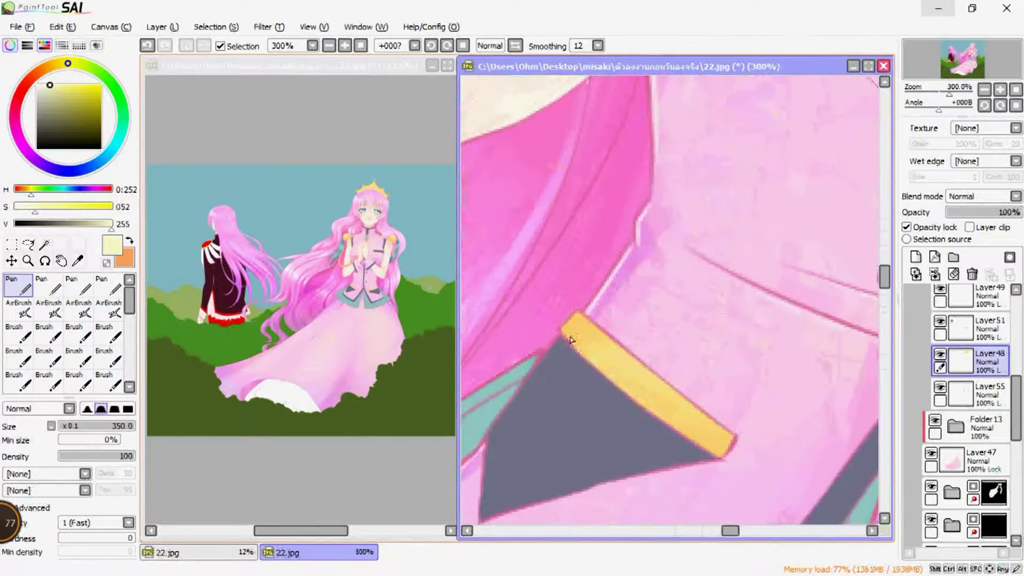
scroll(769, 240, down, 2)
scroll(769, 239, down, 3)
- Shade the body of the gold crown in orange on Layer48
scroll(639, 240, up, 2)
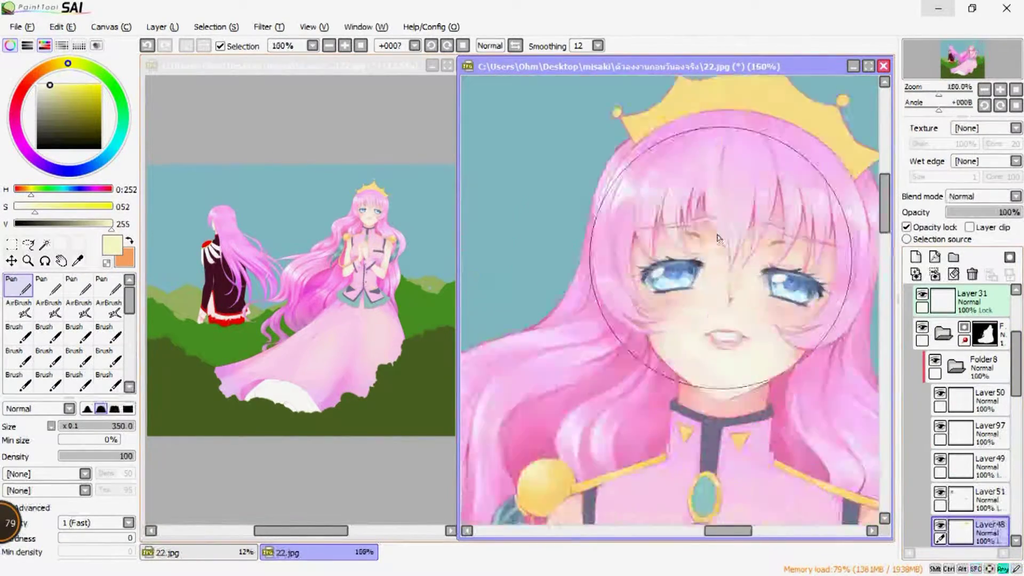
key(x)
drag(568, 240, 608, 241)
scroll(700, 282, right, 2)
- Paint pale yellow highlights along the crown's edges and on its round tips with the Pen at size 350
key(x)
key(n)
scroll(622, 265, left, 4)
scroll(622, 265, up, 2)
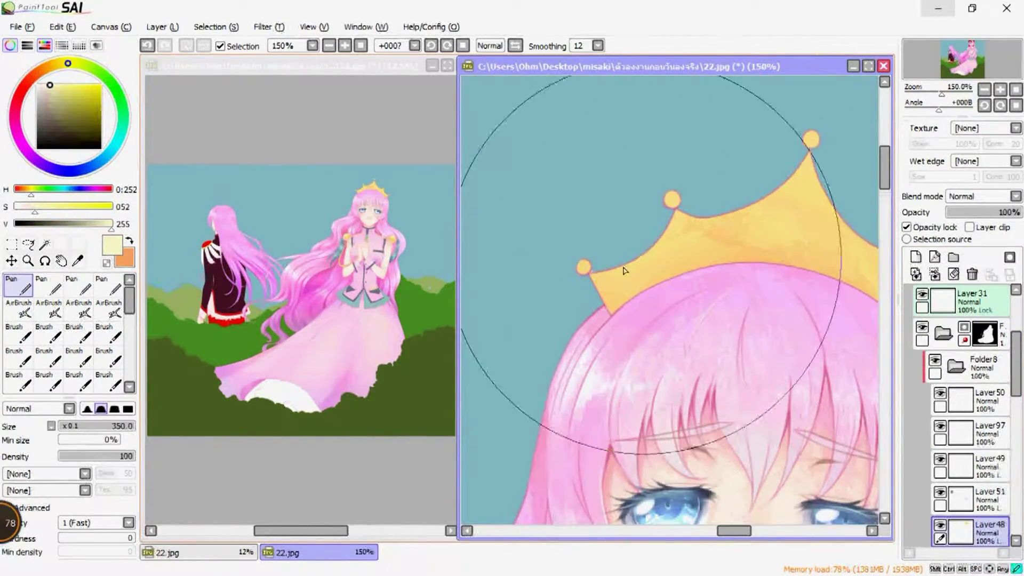
scroll(727, 222, up, 1)
scroll(727, 222, right, 3)
scroll(798, 297, right, 3)
scroll(824, 341, down, 1)
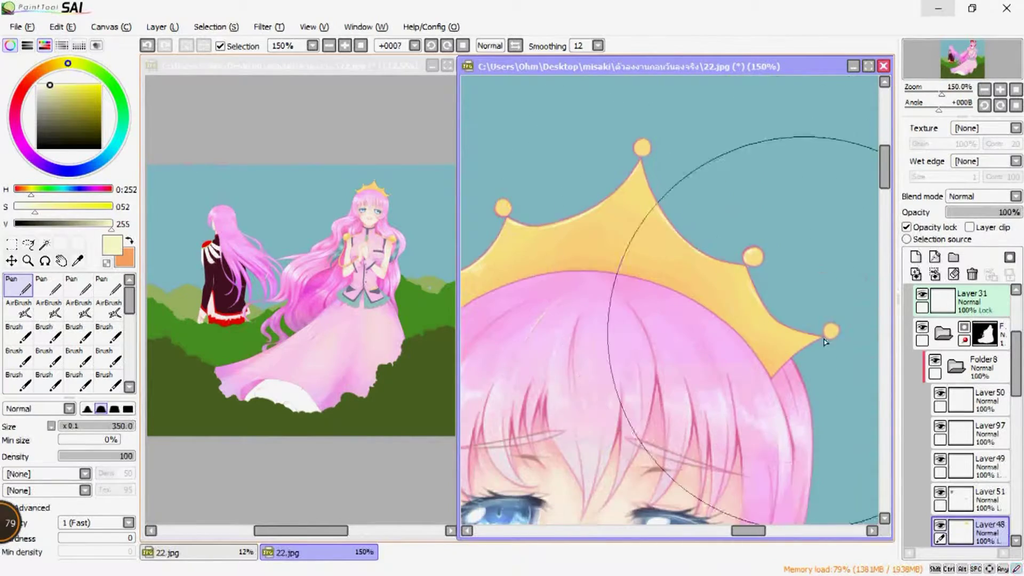
scroll(754, 248, down, 3)
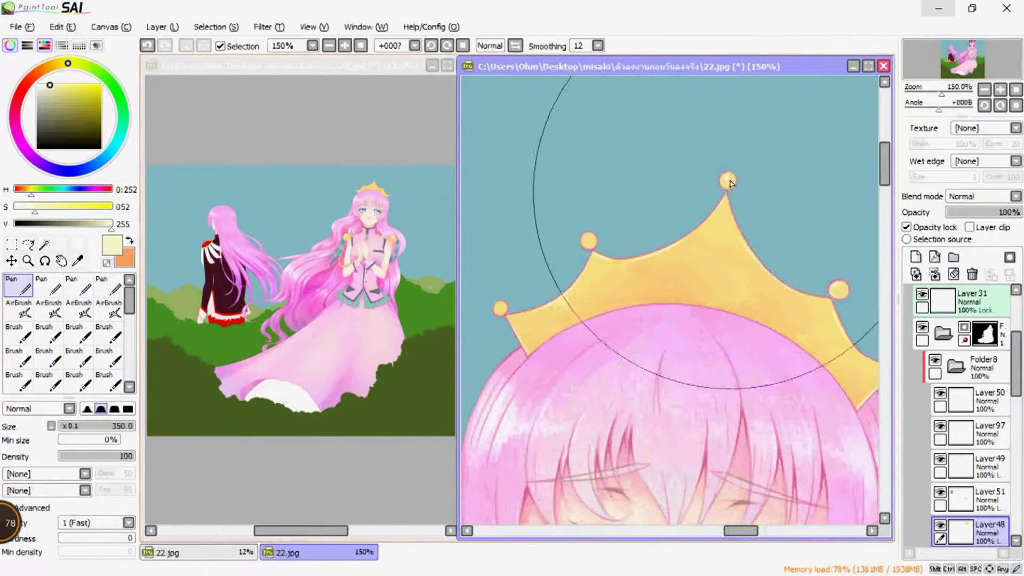
- Shade the folds of the jacket's teal ruffle in blue-grey with the Marker on Layer51
scroll(701, 156, down, 3)
scroll(672, 299, up, 3)
alt+click(613, 362)
key(m)
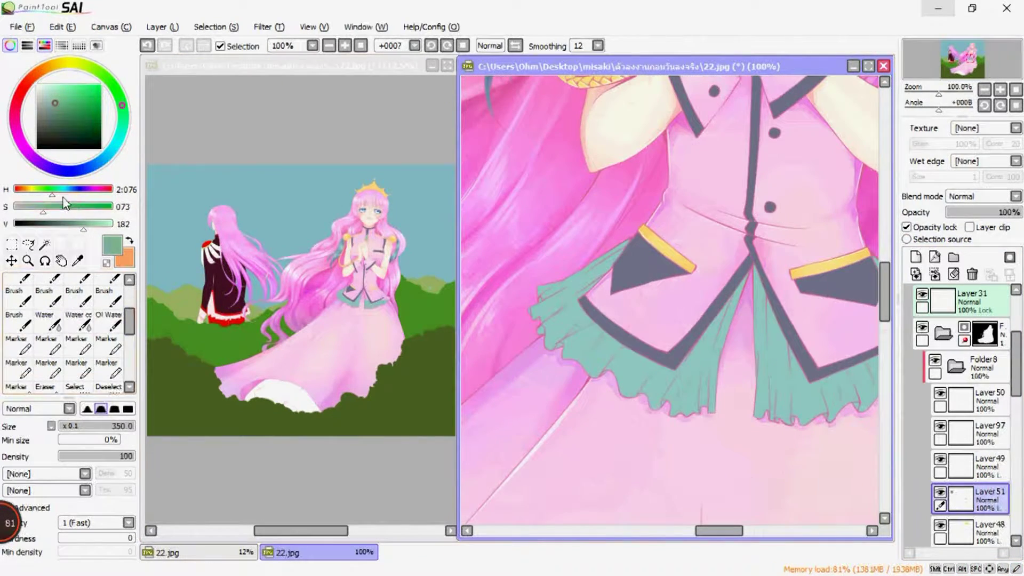
drag(748, 344, 738, 324)
click(608, 253)
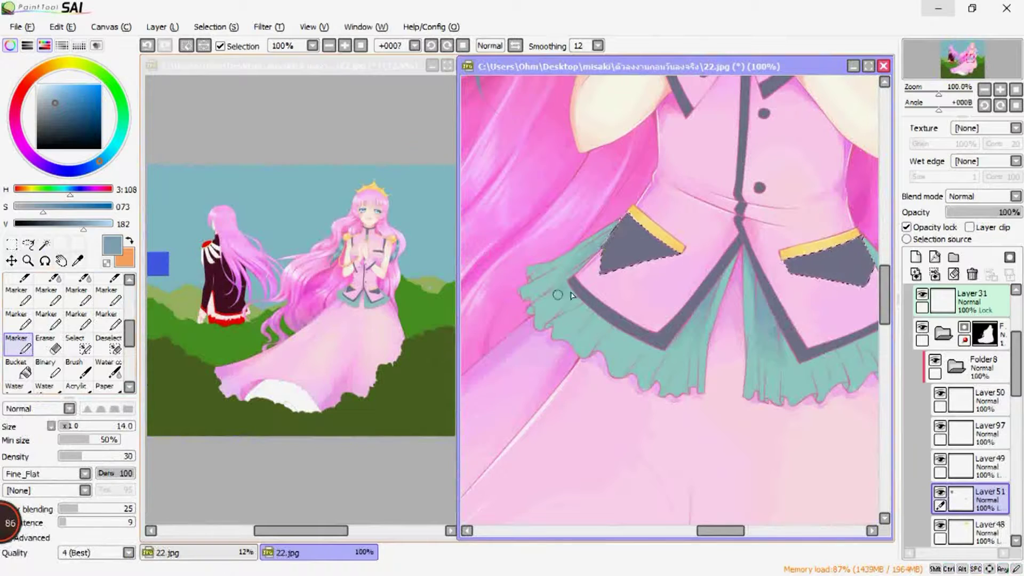
scroll(671, 246, right, 2)
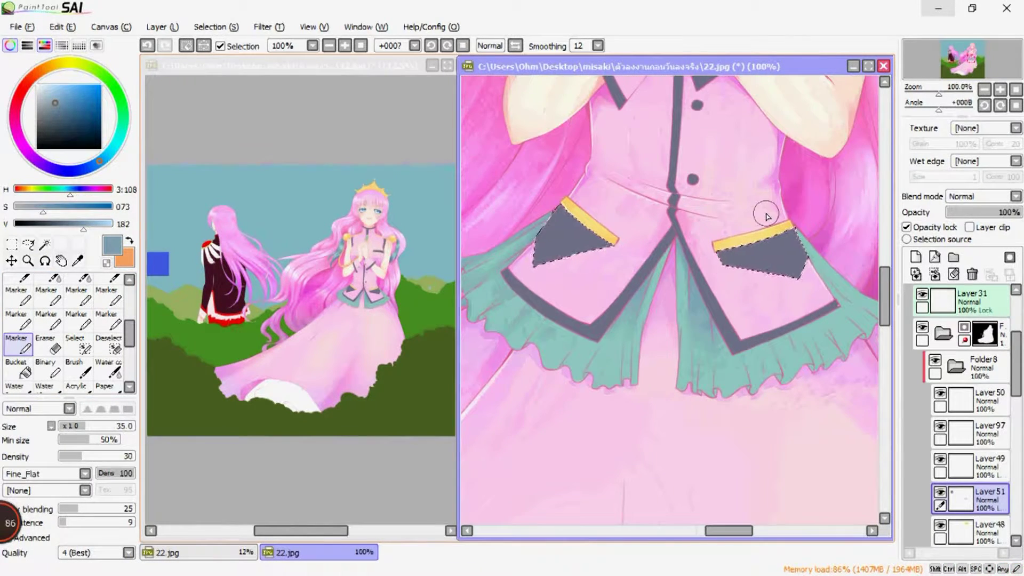
scroll(766, 216, right, 2)
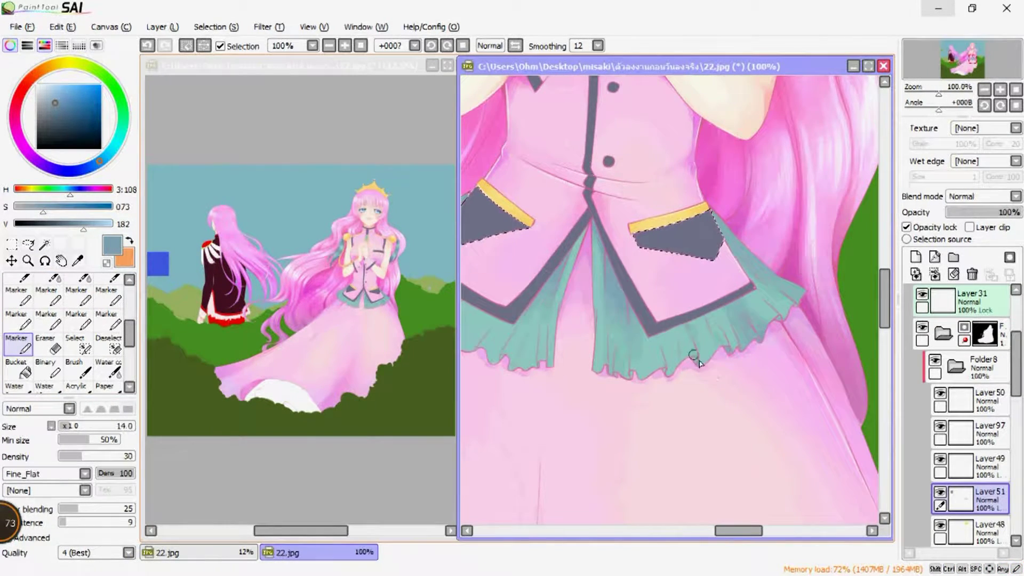
scroll(685, 259, left, 4)
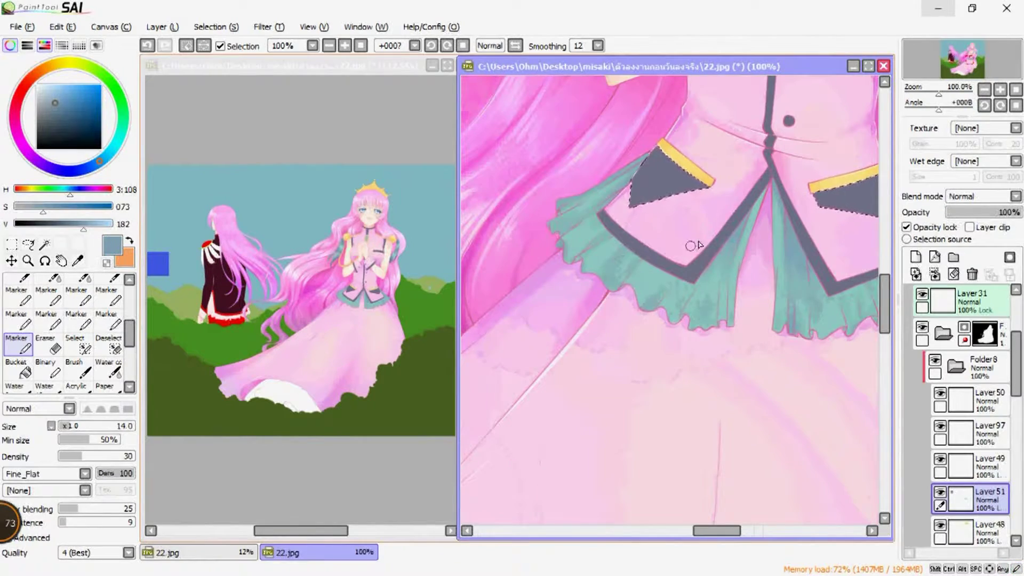
- Airbrush indigo shading at size 80 over the teal ruffle on a clipped Multiply layer at 47% opacity above Layer51
key(b)
scroll(672, 279, up, 2)
scroll(69, 330, up, 3)
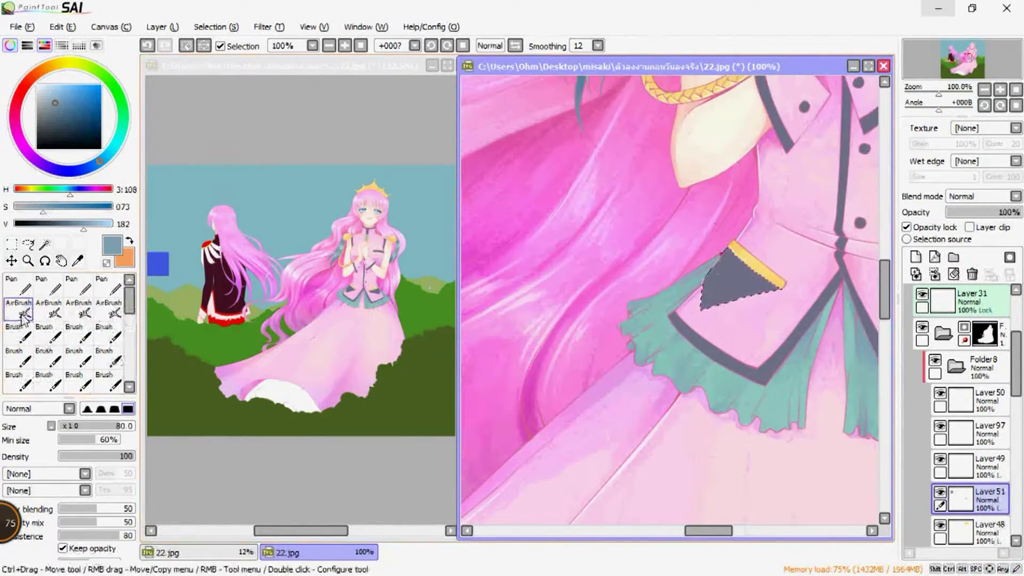
click(18, 307)
scroll(746, 214, left, 2)
scroll(758, 195, right, 4)
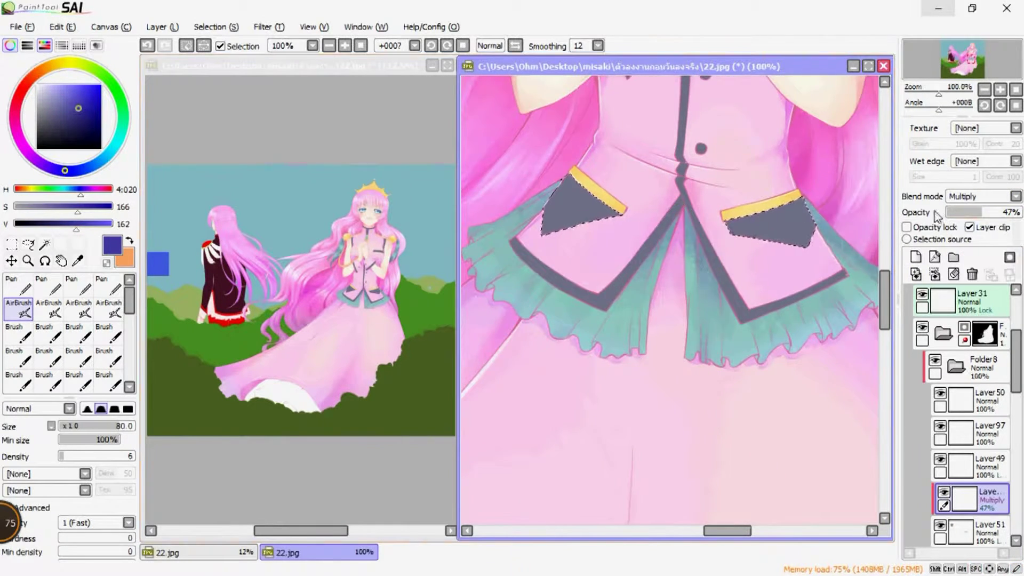
- Paint the undersides of the ruffle's scalloped hem in blue with the Pen at size 350 on a new clipped Normal layer
scroll(586, 299, up, 2)
key(n)
click(915, 256)
alt+click(345, 254)
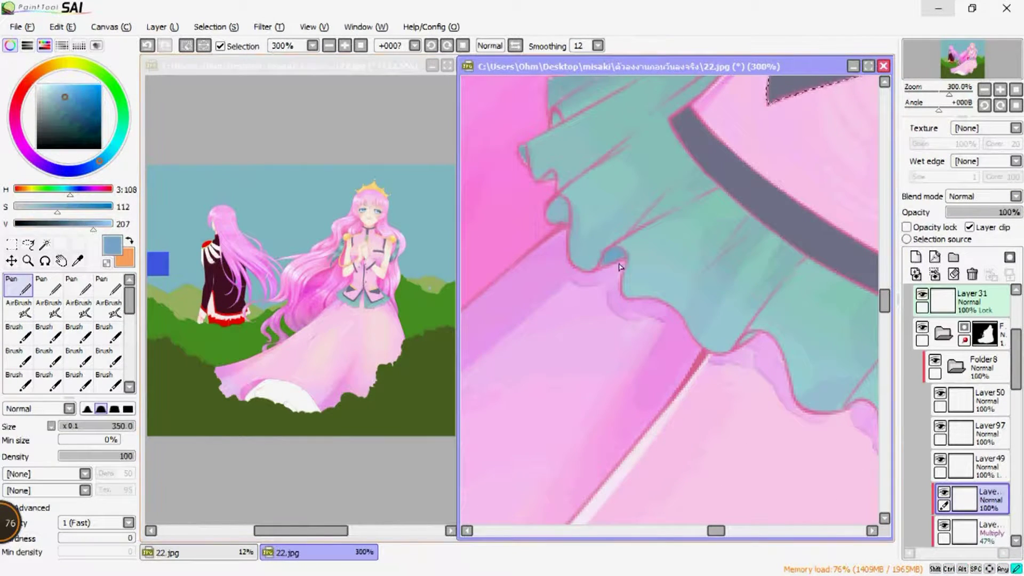
drag(730, 295, 791, 297)
scroll(791, 297, down, 5)
scroll(693, 266, up, 2)
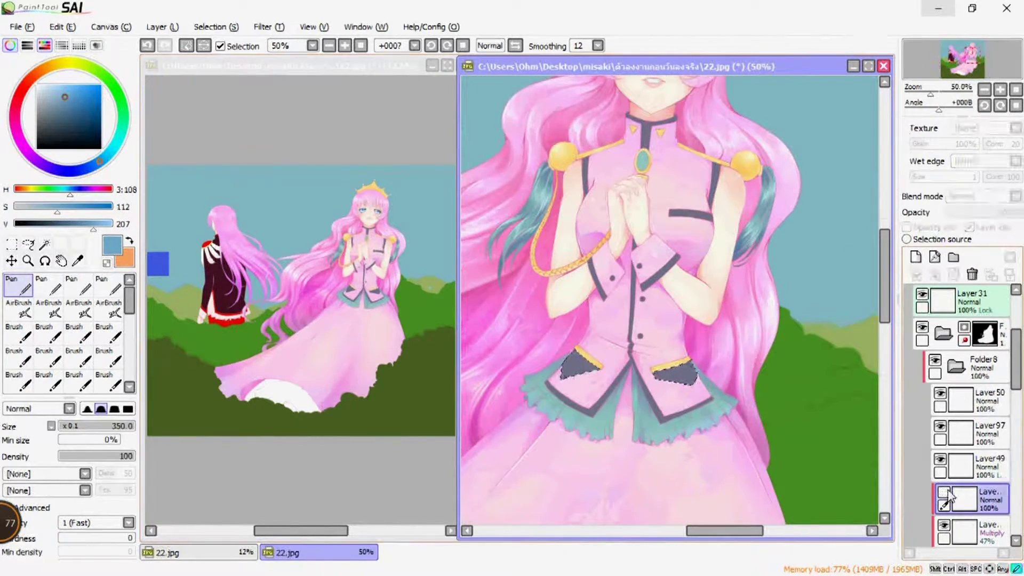
- Airbrush pale lilac and pink tints over the white underskirt at the hem, on Layer51 and its clipped Multiply layer
key(a)
alt+click(610, 392)
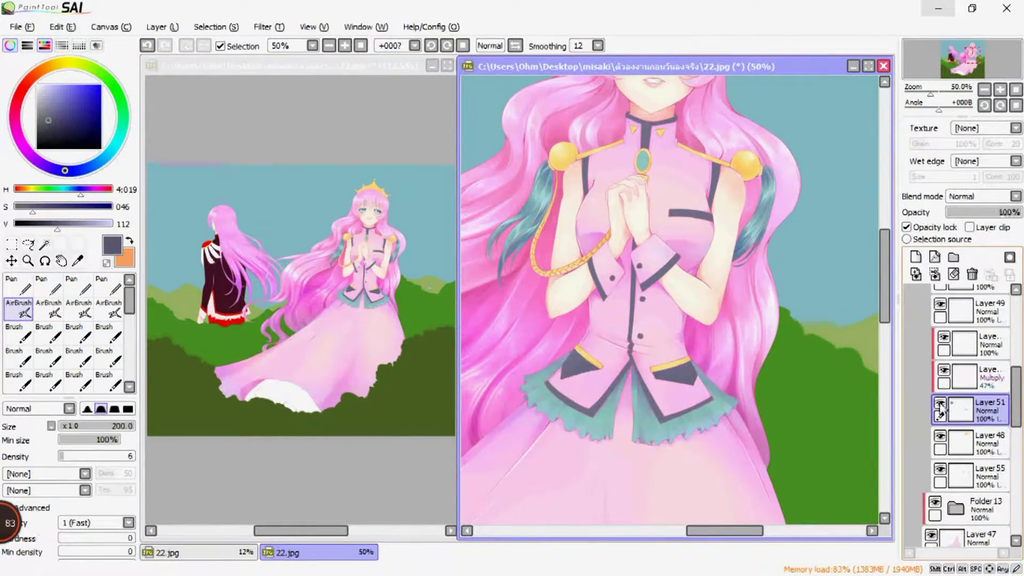
scroll(715, 359, up, 2)
scroll(674, 283, down, 3)
alt+click(674, 283)
drag(674, 283, 612, 277)
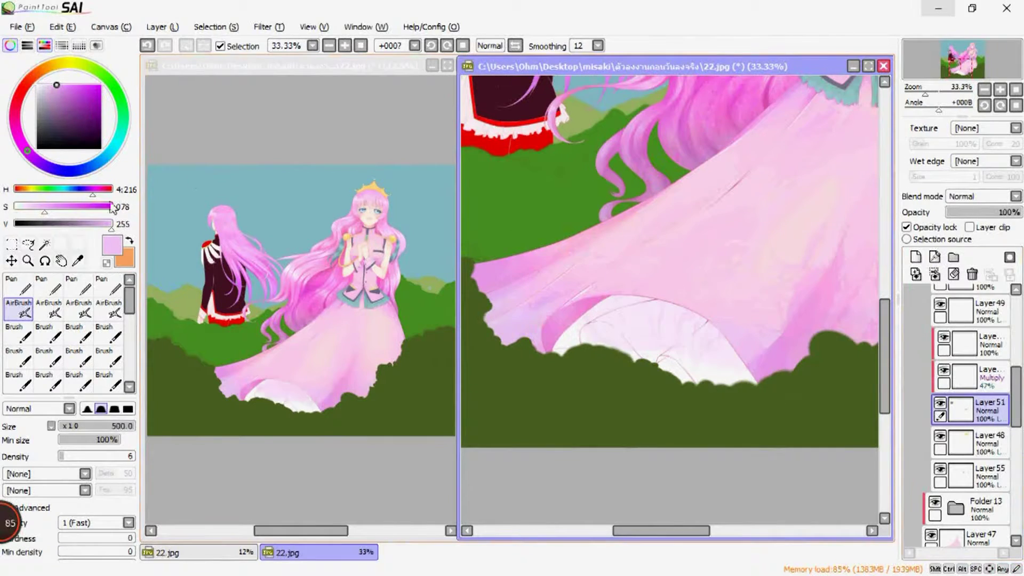
click(965, 376)
scroll(784, 327, up, 3)
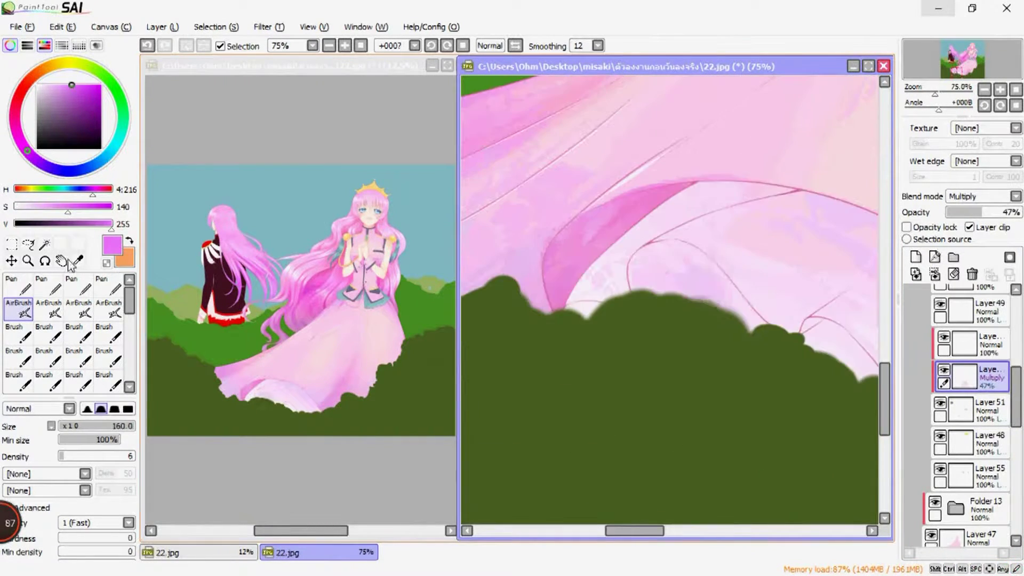
- Select the inner fold area of the white underskirt and airbrush soft lilac shading there at size 350 on the Multiply layer
key(w)
click(724, 318)
key(d)
scroll(650, 222, up, 2)
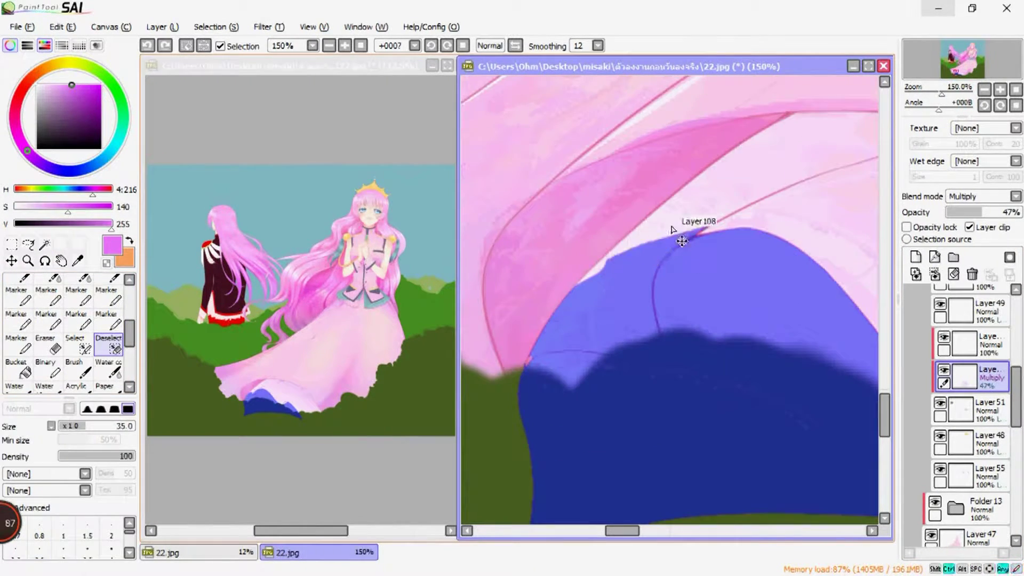
scroll(640, 283, down, 4)
scroll(732, 194, up, 3)
scroll(693, 224, down, 2)
key(a)
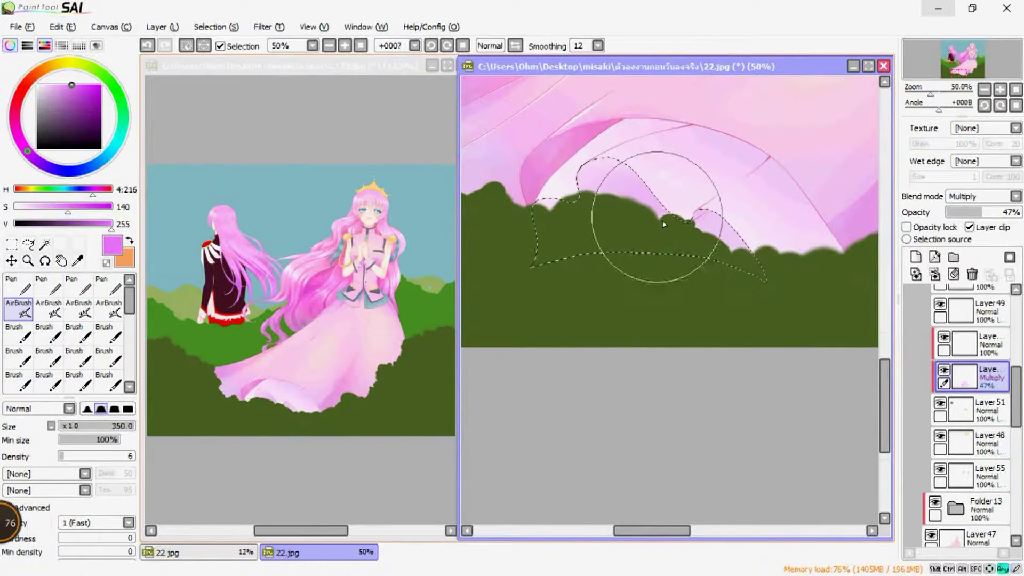
- Airbrush violet over the underskirt folds on the clipped Normal layer and blend the shading with the Marker at size 100
scroll(720, 320, up, 2)
click(965, 343)
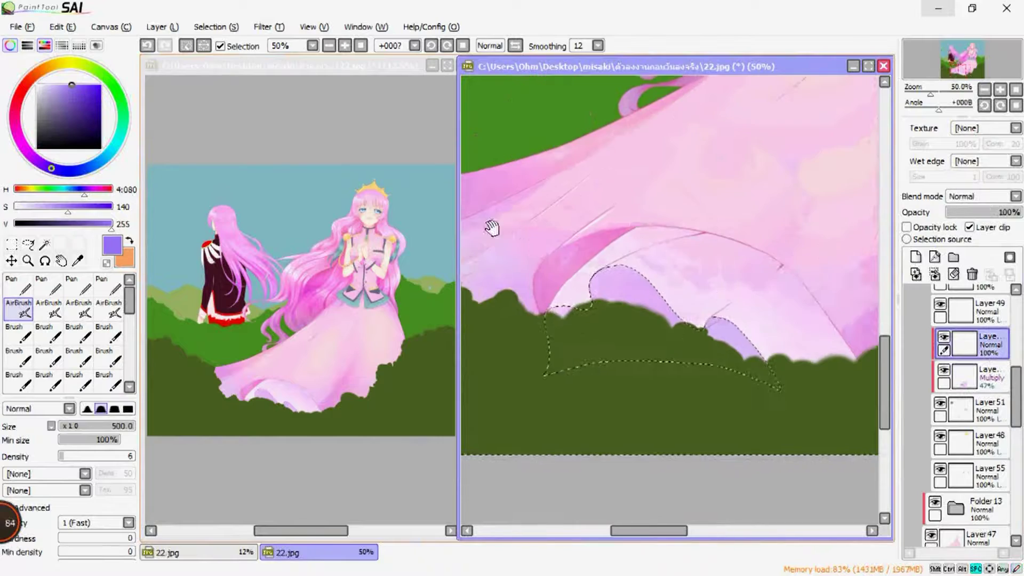
key(m)
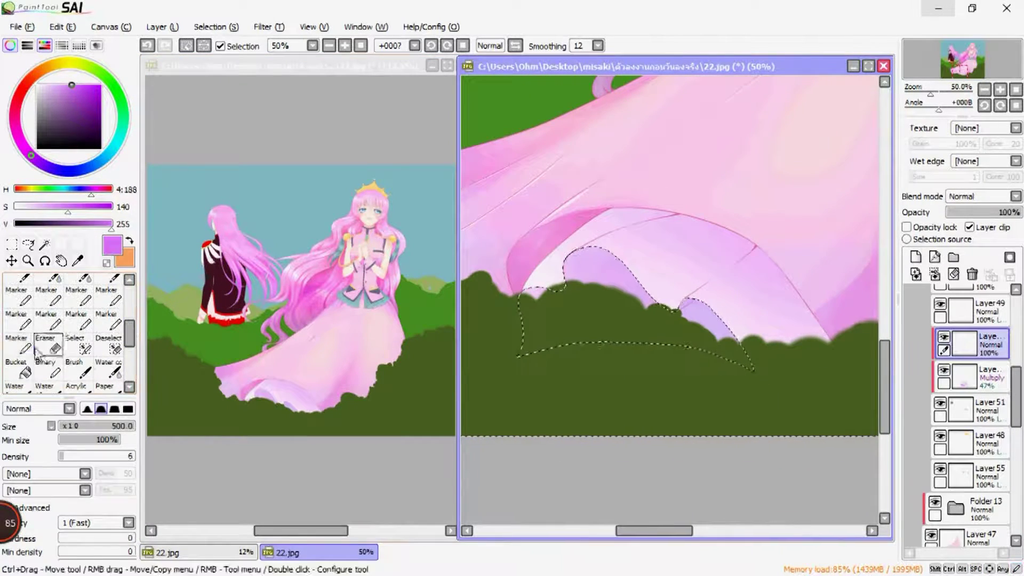
key(ctrl+shift+n)
scroll(747, 320, up, 3)
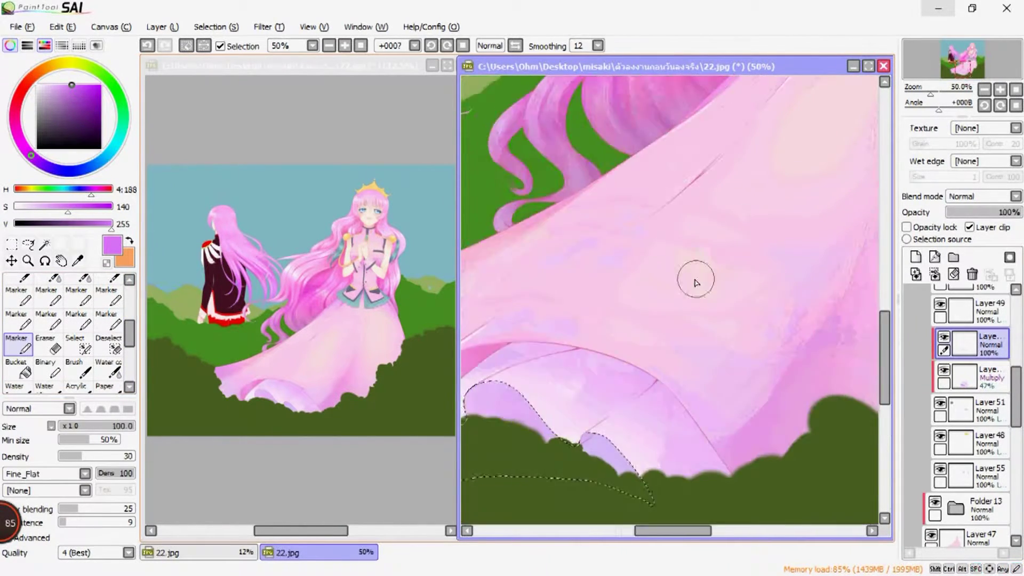
- Deepen the underskirt's violet shading on a new clipped layer set to Multiply at 30% opacity
scroll(701, 347, up, 1)
click(981, 197)
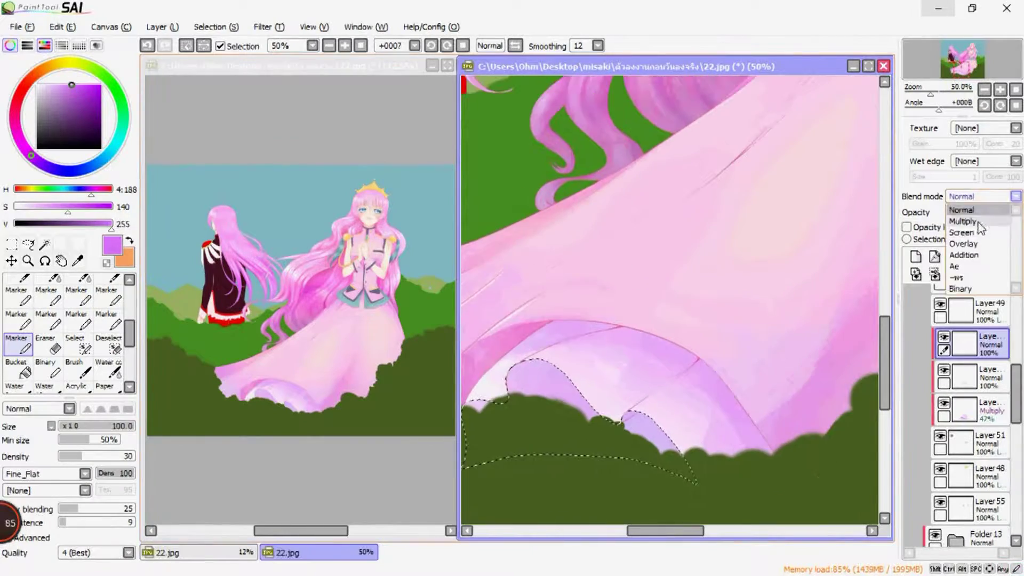
click(959, 211)
scroll(746, 320, down, 2)
scroll(838, 290, up, 3)
- Airbrush near-white highlights on the underskirt on a clipped Addition layer, clear the selection and lower the layer's opacity to 6%
key(a)
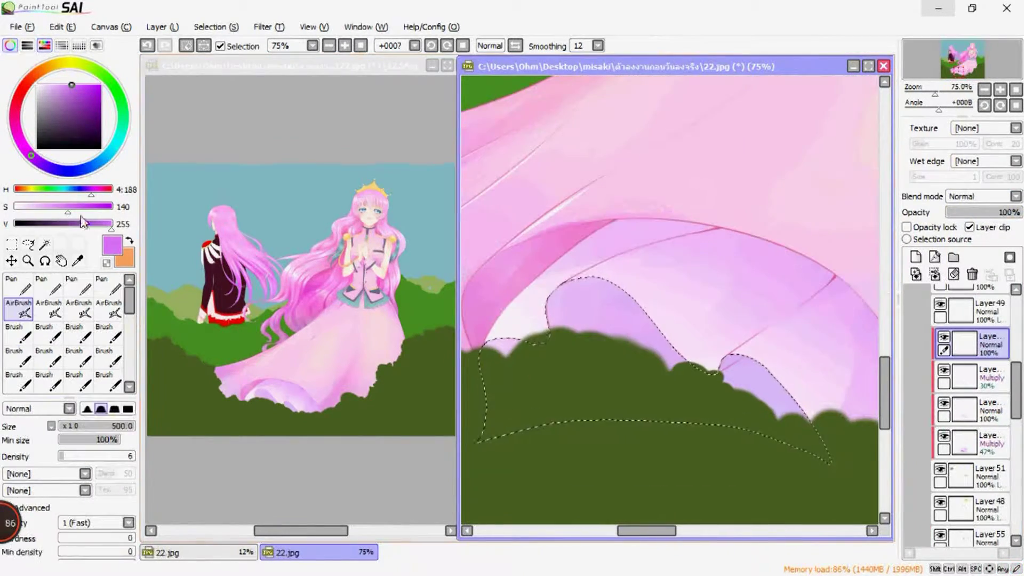
scroll(693, 298, down, 6)
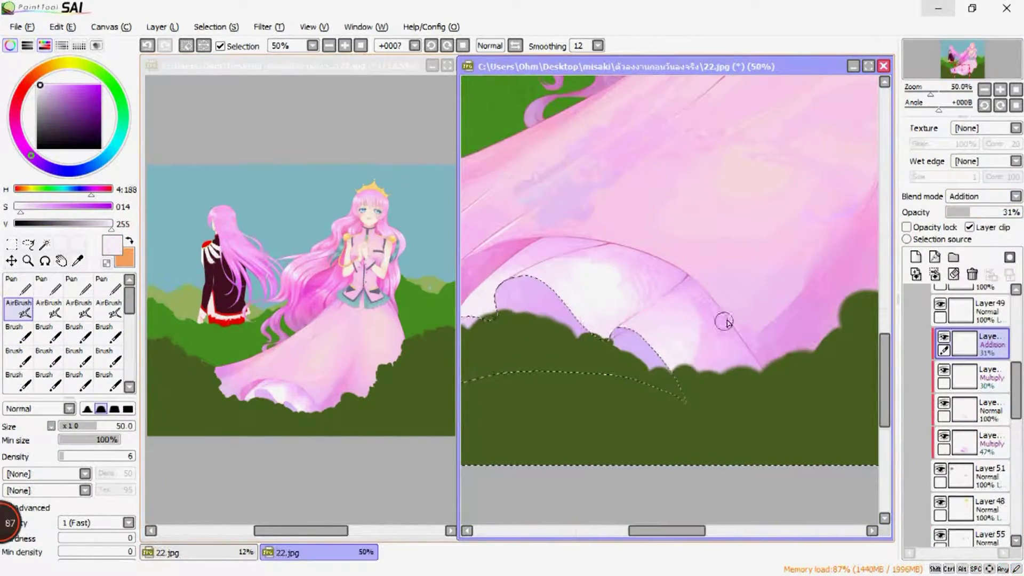
scroll(746, 341, up, 4)
scroll(693, 267, down, 1)
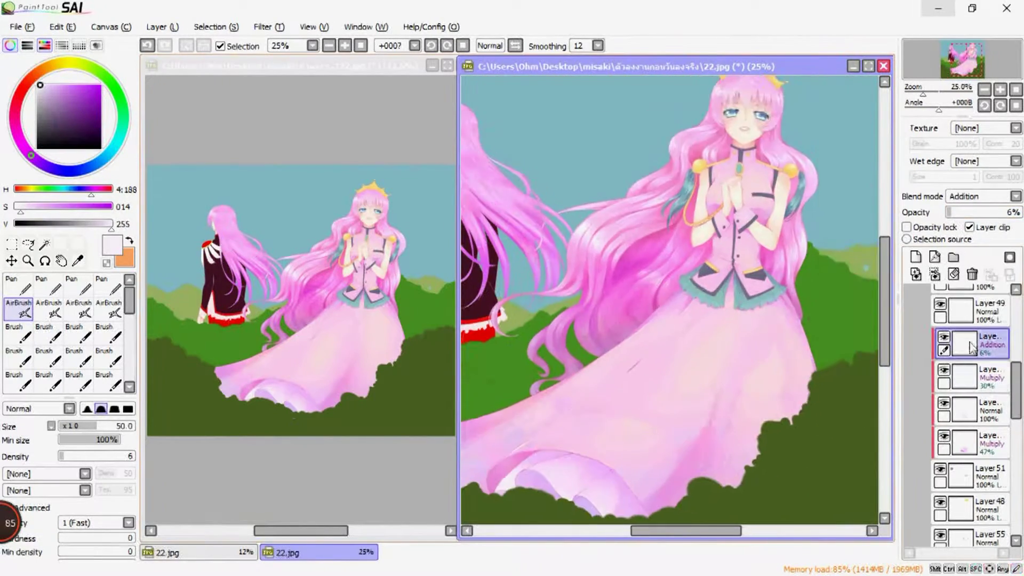
- Shade the navy trims of the jacket's front, cuffs and collar with the Marker at size 30 on Layer49
scroll(693, 294, up, 3)
key(m)
alt+click(602, 327)
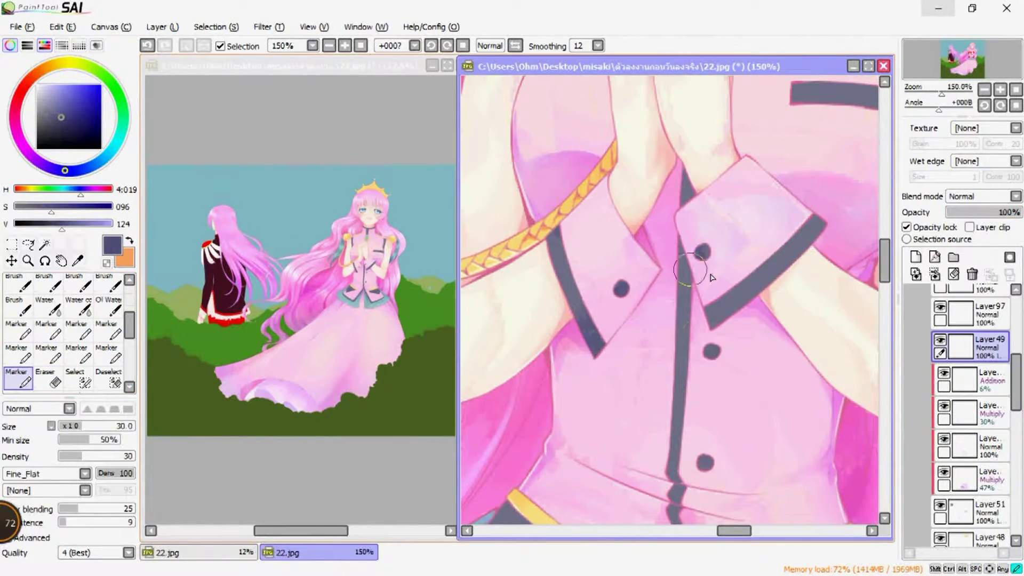
scroll(694, 267, up, 9)
- Lock the opacity of Layer50, and add pale yellow highlights to the gold brooch frame on Layer48 with the Pen at size 350
click(920, 229)
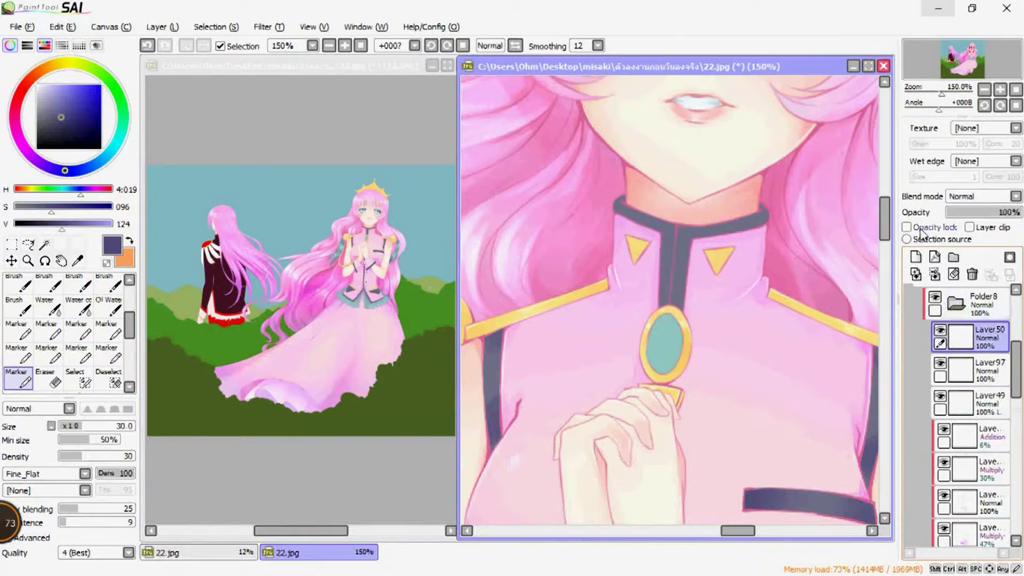
scroll(955, 363, down, 3)
scroll(70, 330, up, 2)
click(19, 285)
alt+click(663, 320)
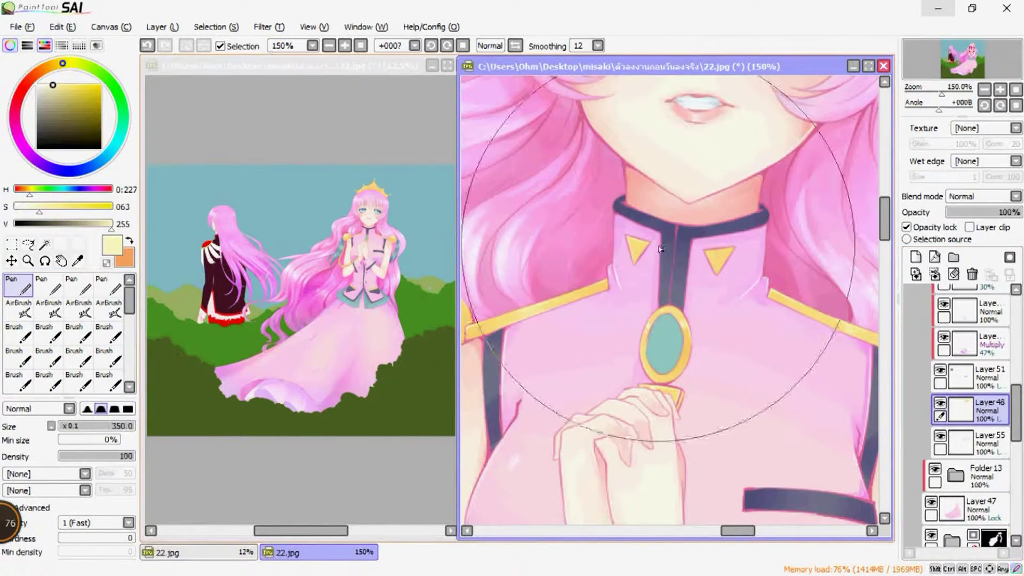
scroll(666, 298, down, 3)
scroll(986, 375, up, 2)
- Airbrush blue and indigo shading onto the brooch's teal gem at size 20 on Layer97
click(989, 410)
scroll(756, 285, up, 4)
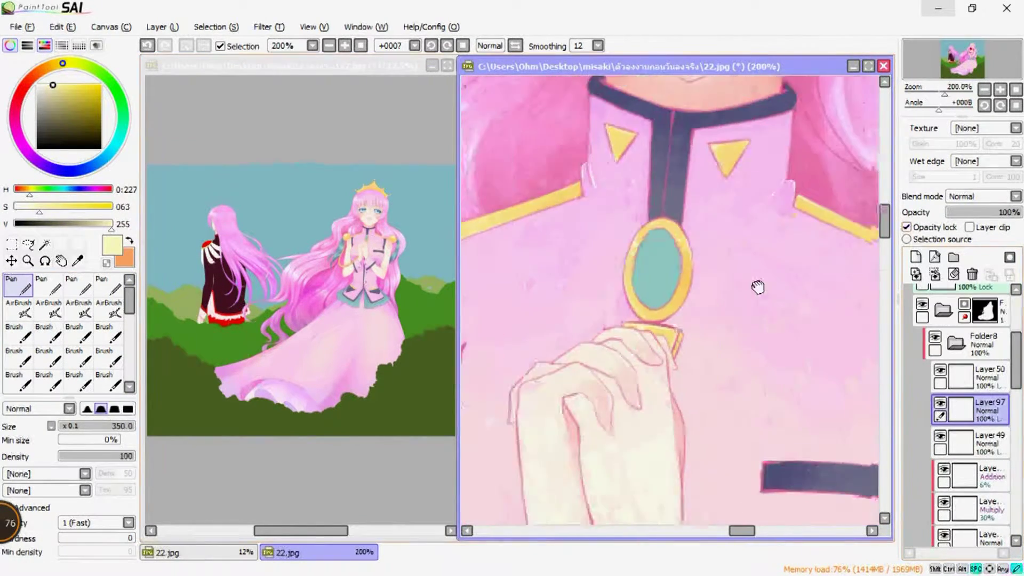
alt+click(629, 267)
key(a)
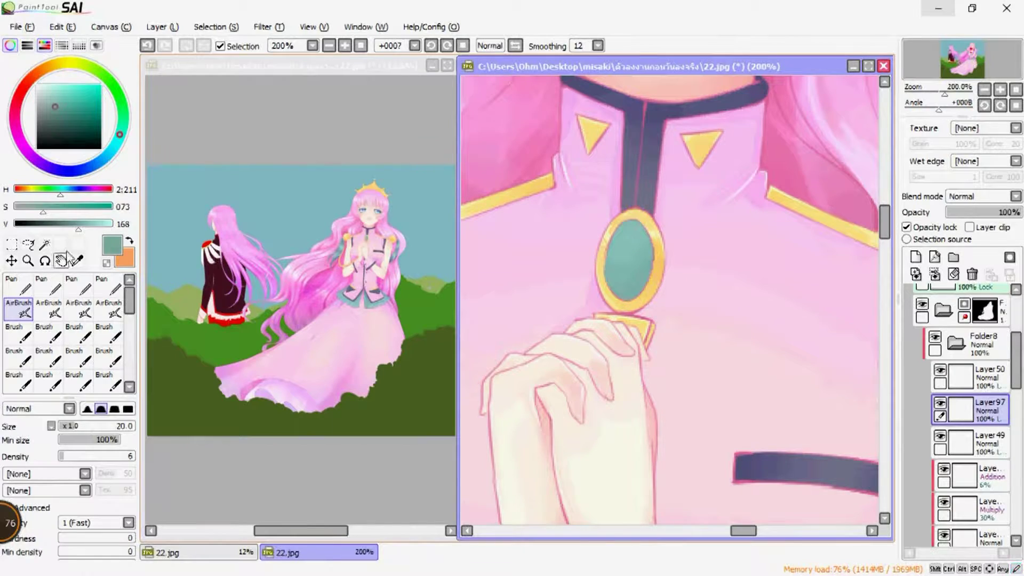
click(76, 207)
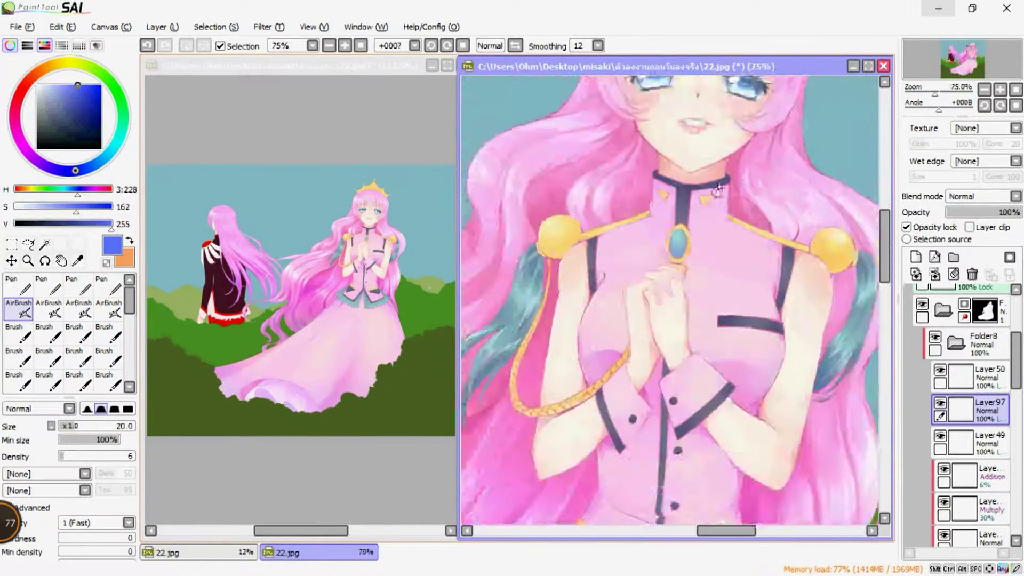
key(ctrl+plus)
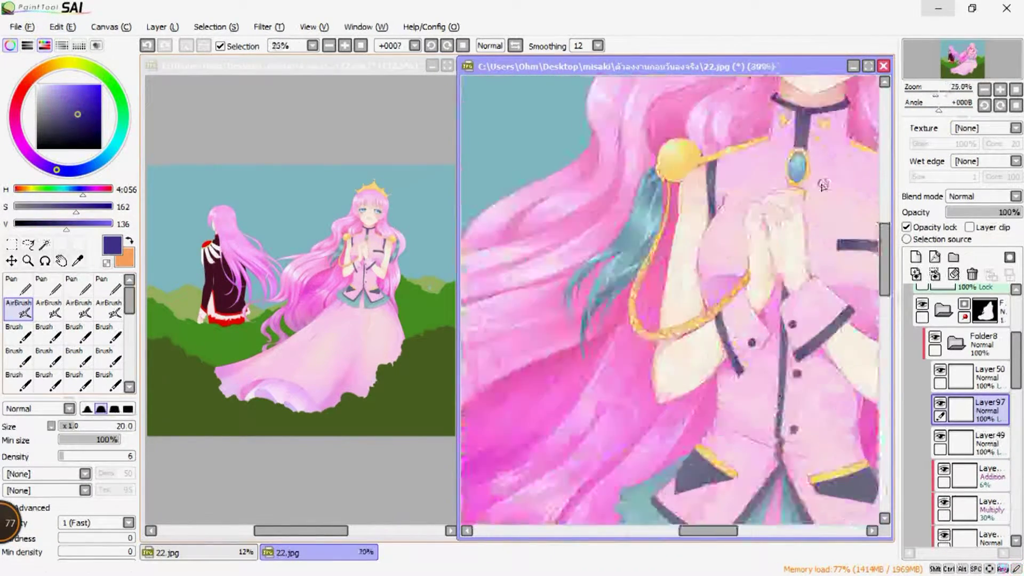
- Paint pale cyan sparkle spots on the brooch gem with the Pen and airbrush a glow on an Addition layer at 36% opacity
click(19, 286)
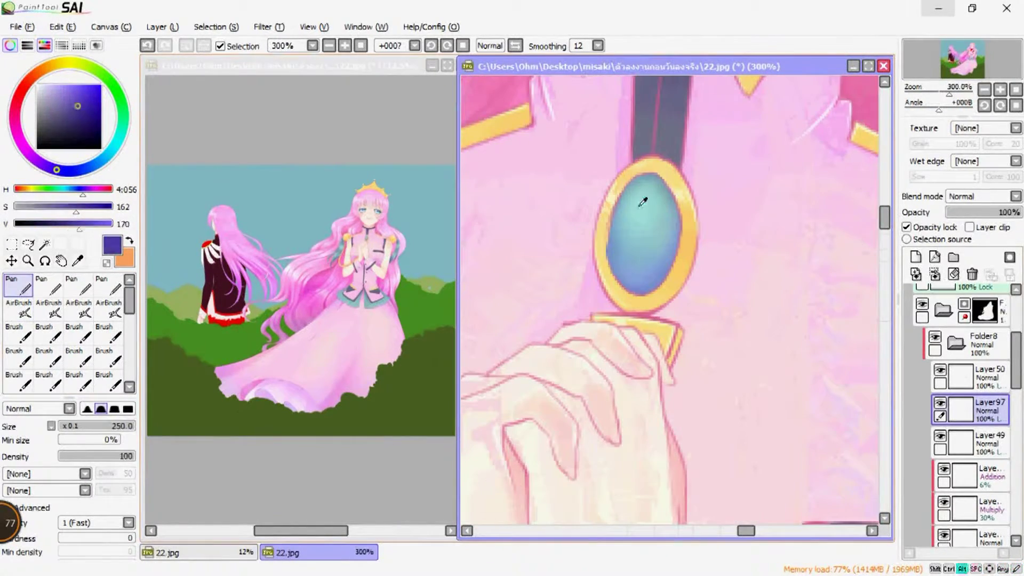
alt+click(644, 201)
click(983, 196)
click(965, 224)
key(a)
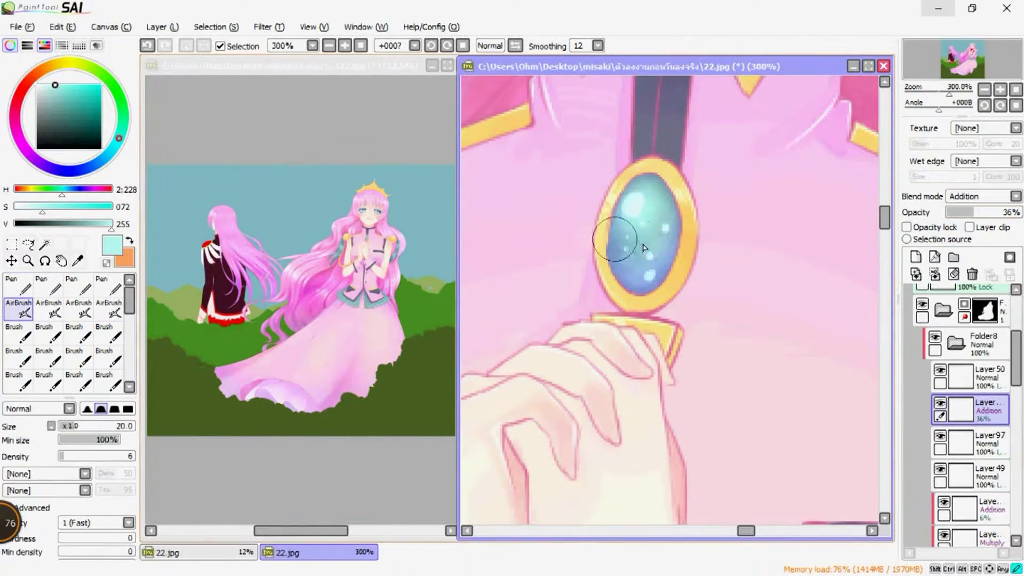
key(ctrl+minus)
key(ctrl+minus)
key(ctrl+minus)
- Paint lilac shading on the gown around the brooch and skirt folds with the Pen at size 250, using a Multiply layer above Layer47
click(1001, 374)
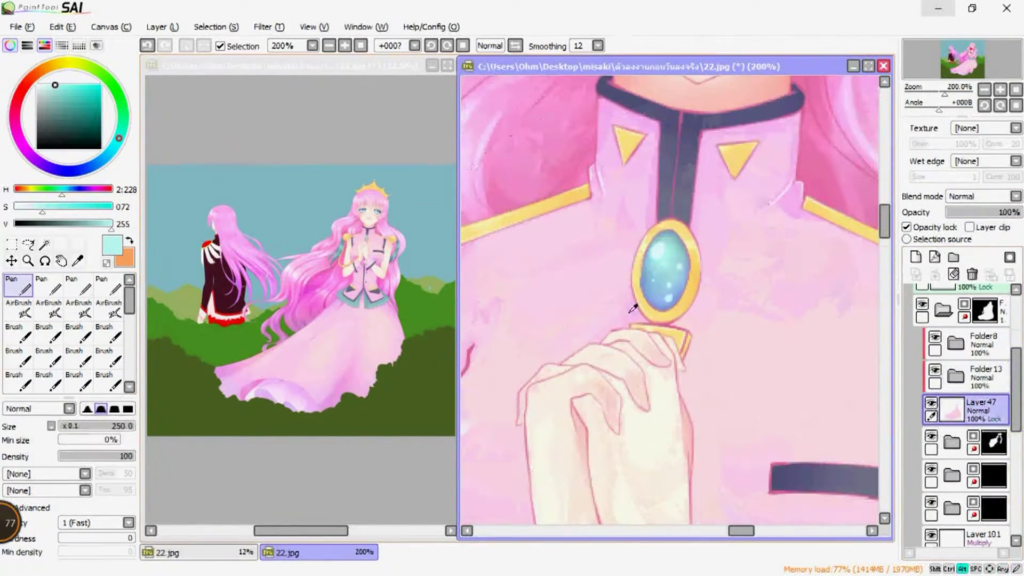
alt+click(640, 281)
drag(640, 281, 663, 342)
key(ctrl+minus)
scroll(693, 240, up, 2)
scroll(661, 320, down, 2)
scroll(680, 380, down, 2)
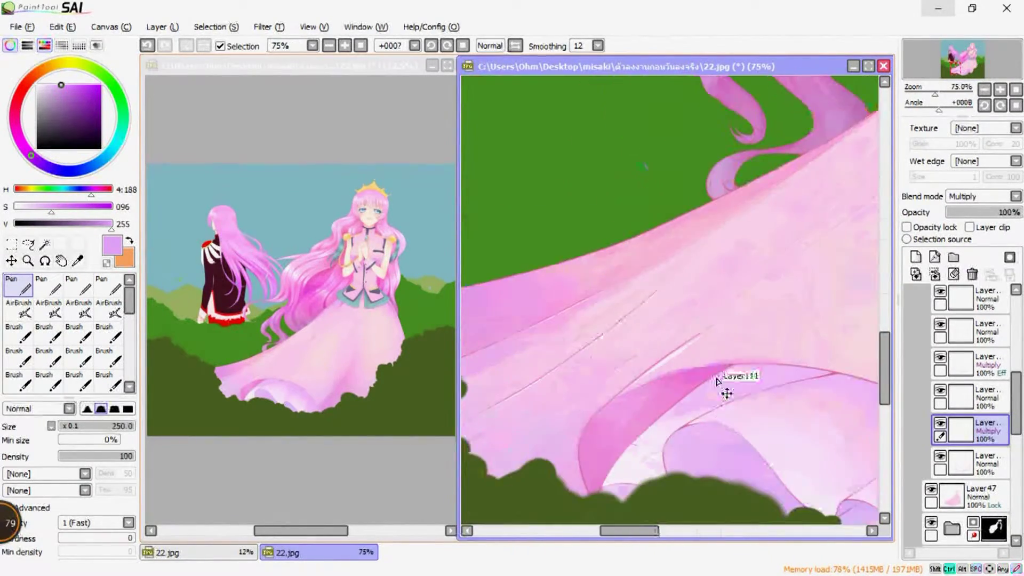
- Blend the skirt's lilac fold shading with the Water colour brush at size 80
scroll(97, 331, down, 2)
click(78, 325)
scroll(709, 407, down, 5)
scroll(736, 250, up, 4)
scroll(827, 313, down, 4)
scroll(827, 314, up, 3)
ctrl+click(805, 331)
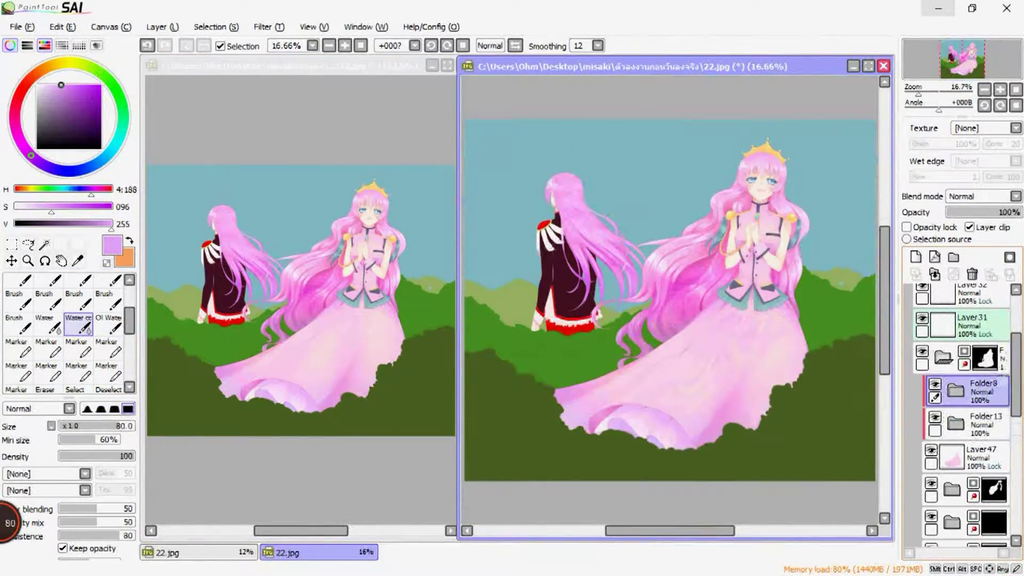
- Recolour the line art of the princess's skirt and jacket in purple and pink with the Pen on opacity-locked Layer31
scroll(804, 331, down, 1)
key(n)
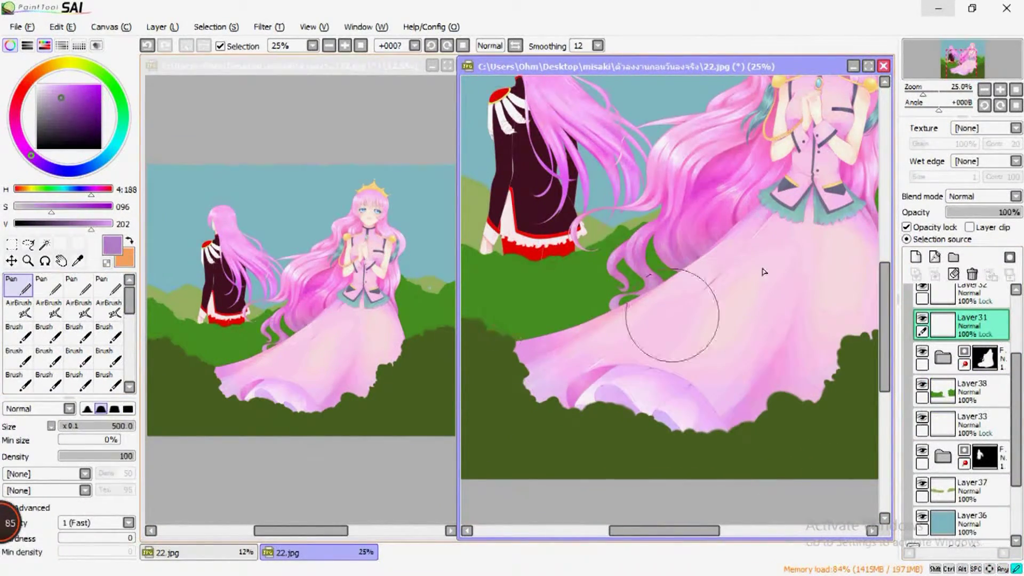
alt+click(591, 359)
scroll(591, 359, up, 4)
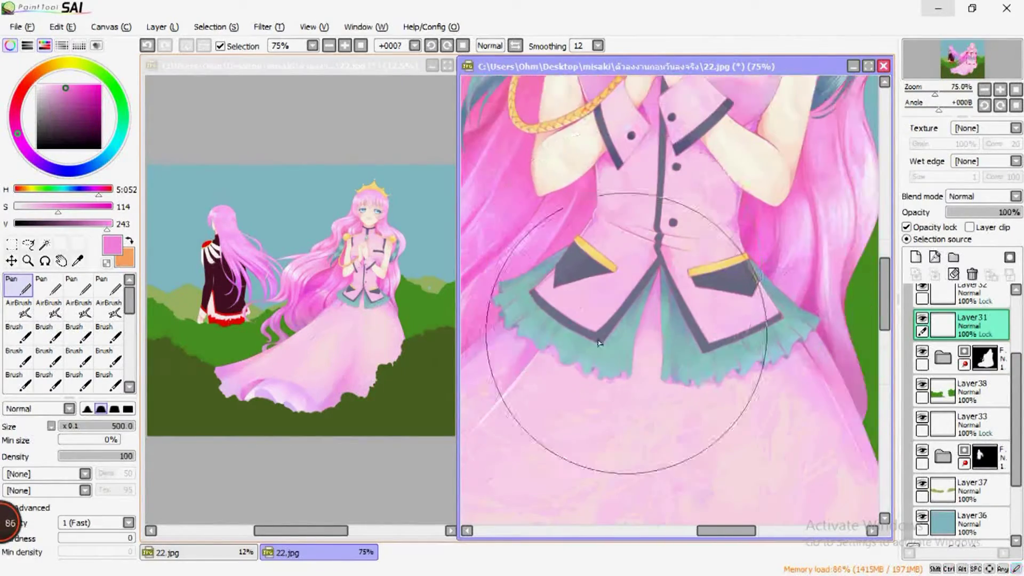
scroll(665, 242, up, 3)
scroll(579, 240, up, 2)
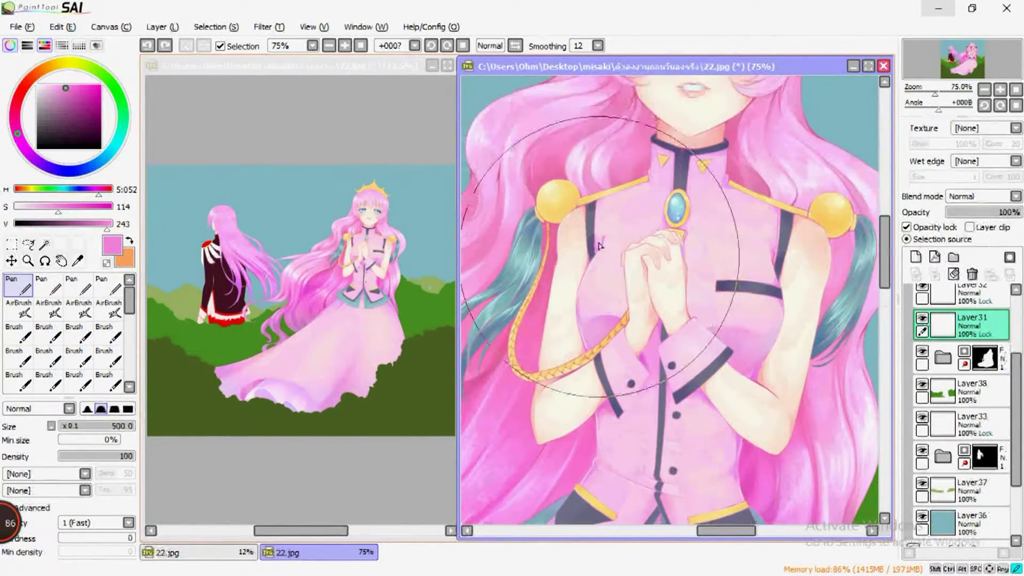
- Recolour the princess's trim outlines slate, the gold ornament outlines orange and the teal underskirt outlines blue on Layer31
alt+click(595, 254)
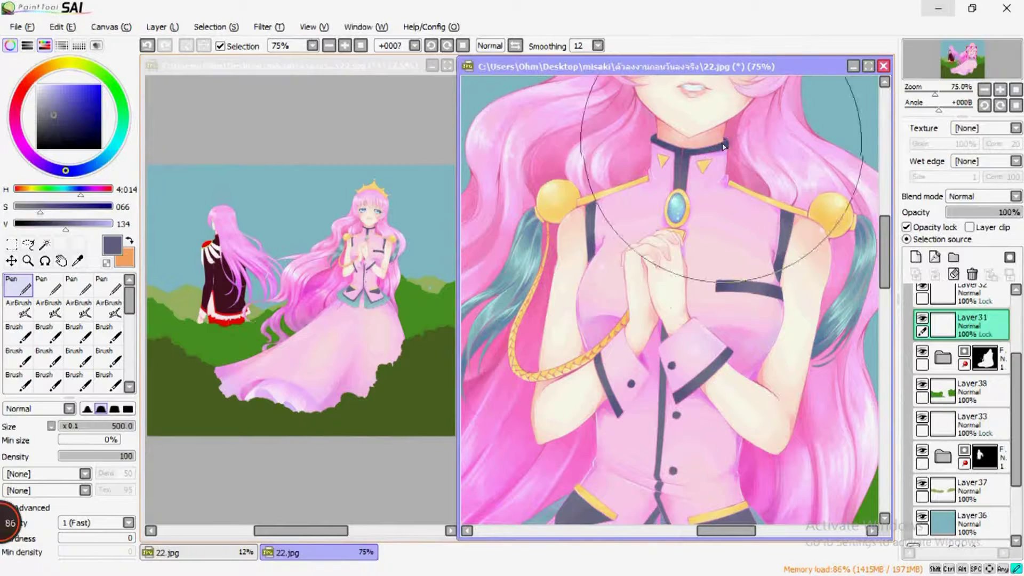
click(36, 72)
click(88, 85)
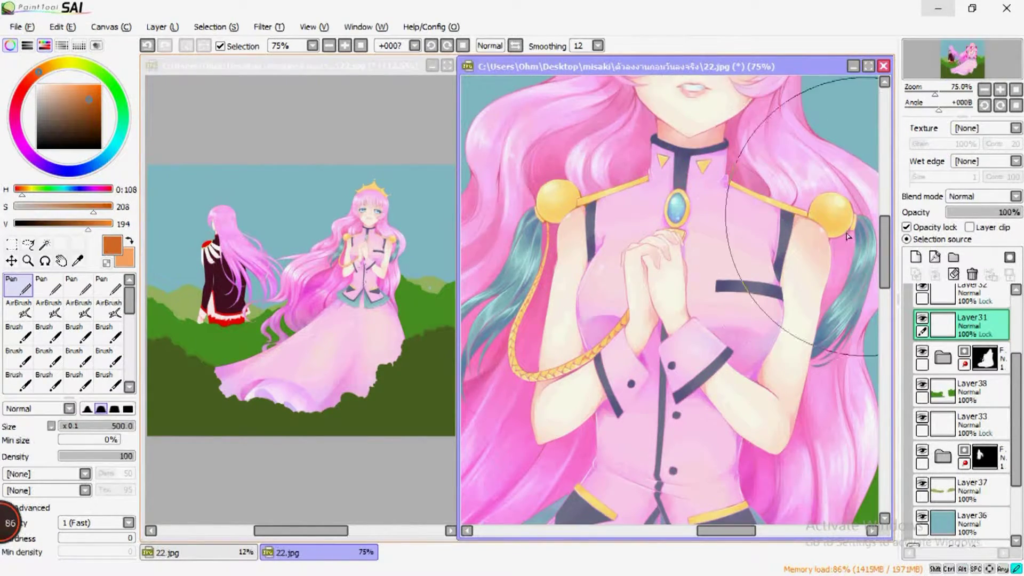
scroll(628, 289, down, 2)
scroll(529, 275, down, 3)
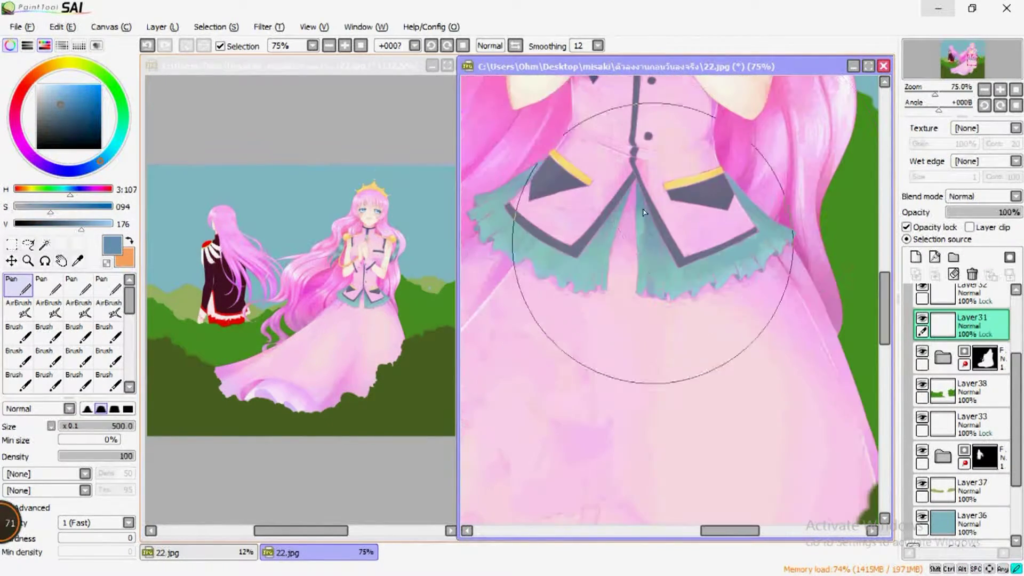
scroll(663, 155, down, 4)
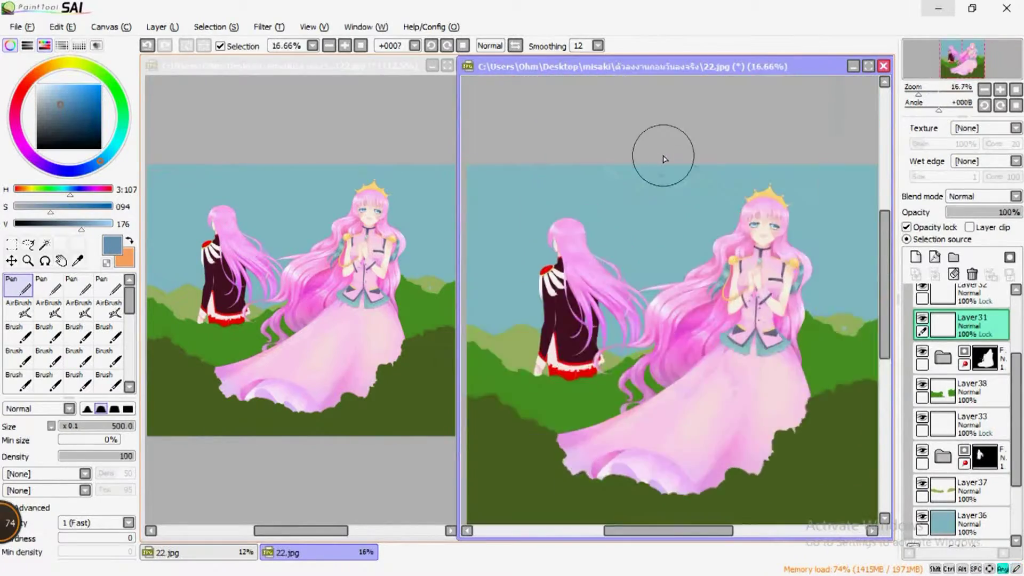
scroll(676, 323, up, 8)
scroll(676, 323, down, 8)
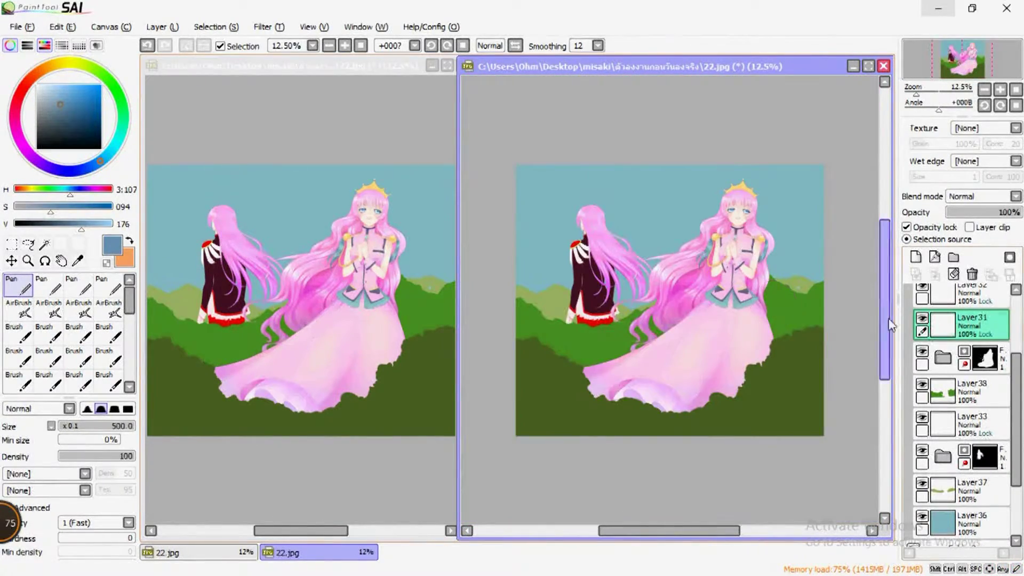
- Airbrush a muted purple sheen onto the back-facing figure's dark jacket on Layer41
scroll(959, 400, down, 3)
click(981, 426)
scroll(573, 284, up, 4)
alt+click(693, 266)
scroll(45, 339, down, 2)
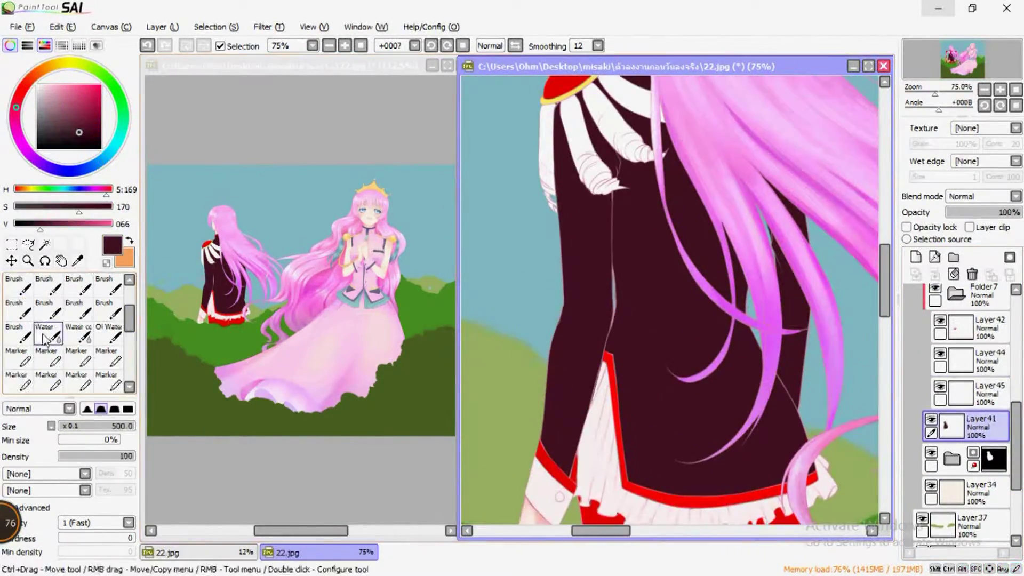
click(74, 307)
click(95, 195)
mouse_move(595, 360)
mouse_down()
mouse_move(605, 256)
mouse_move(586, 362)
mouse_move(579, 353)
mouse_move(656, 314)
mouse_move(769, 418)
mouse_move(633, 266)
mouse_up()
- Lock Layer41's opacity and blend the dark jacket's shading with the Water colour brush at size 80
scroll(960, 373, up, 3)
click(924, 232)
click(78, 331)
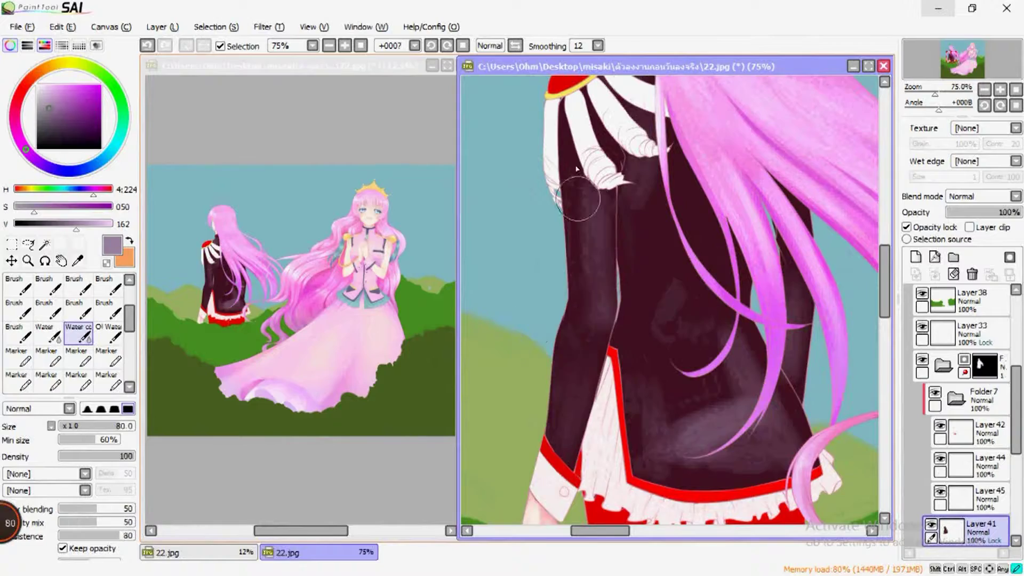
alt+click(747, 447)
scroll(746, 447, down, 3)
scroll(646, 378, up, 5)
- Touch up the jacket's sleeve and back in dark maroon with the Pen and add a clipped folder above Layer41
key(n)
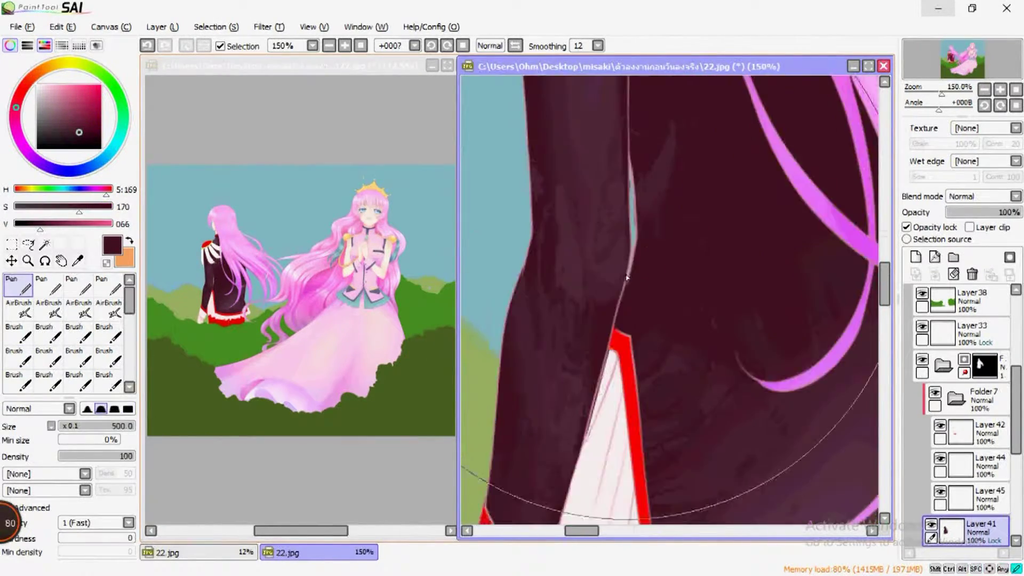
scroll(645, 378, down, 2)
drag(786, 254, 514, 217)
scroll(605, 229, down, 2)
scroll(636, 235, up, 1)
scroll(636, 235, up, 3)
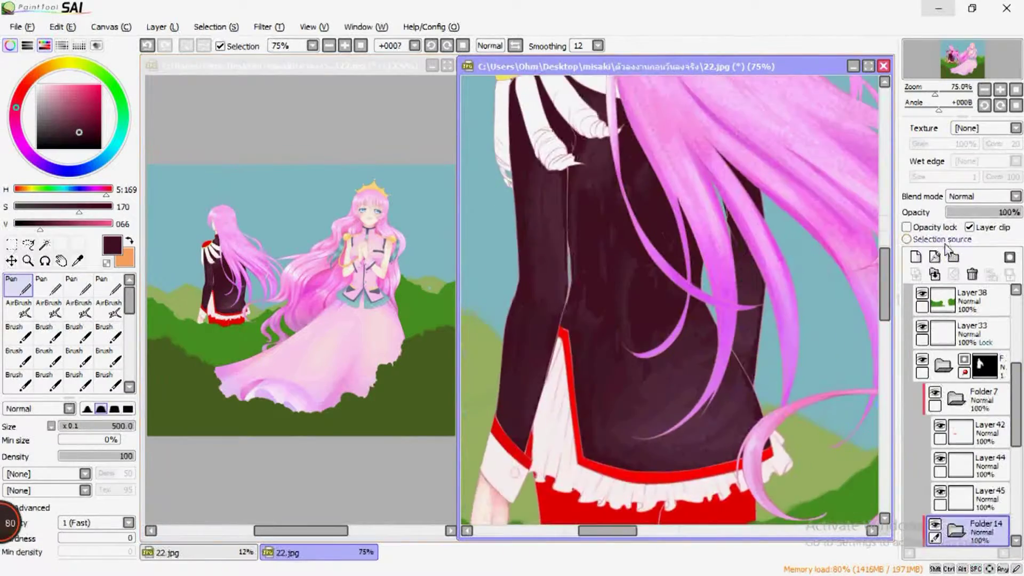
- Paint lilac and maroon fold shading on the jacket's sleeve with the Marker at size 30 on a new layer in Folder14
click(16, 341)
alt+click(239, 244)
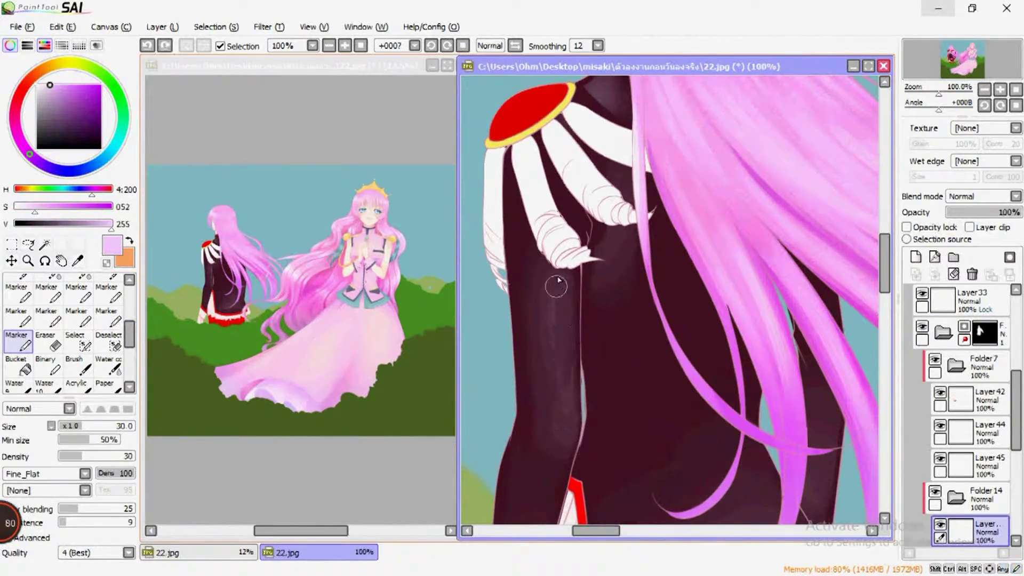
alt+click(560, 320)
scroll(560, 320, down, 2)
scroll(571, 276, up, 2)
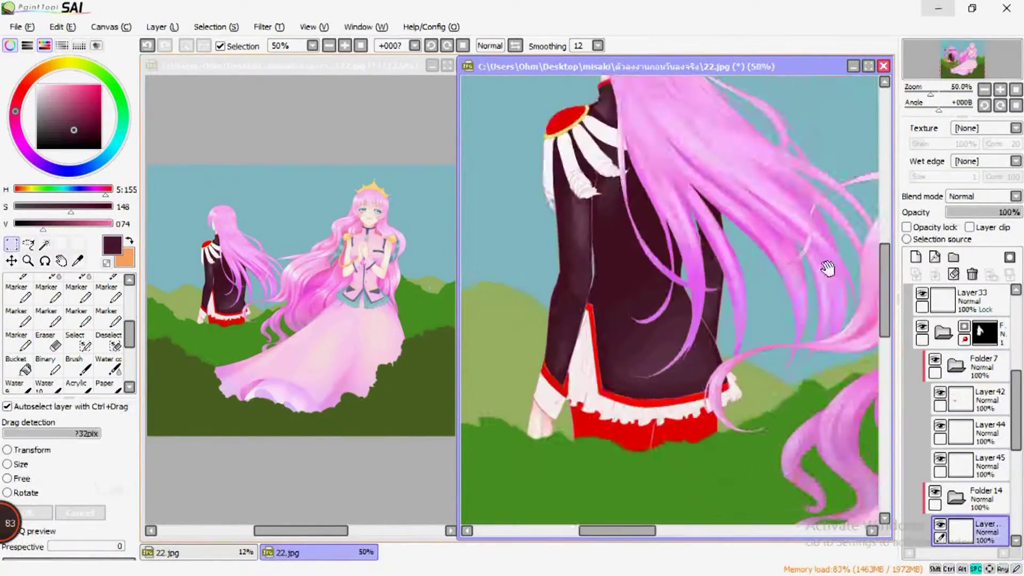
- Add pale pink sheen to the jacket with the Marker at size 40 and blend it with the Water colour brush at size 200
click(104, 198)
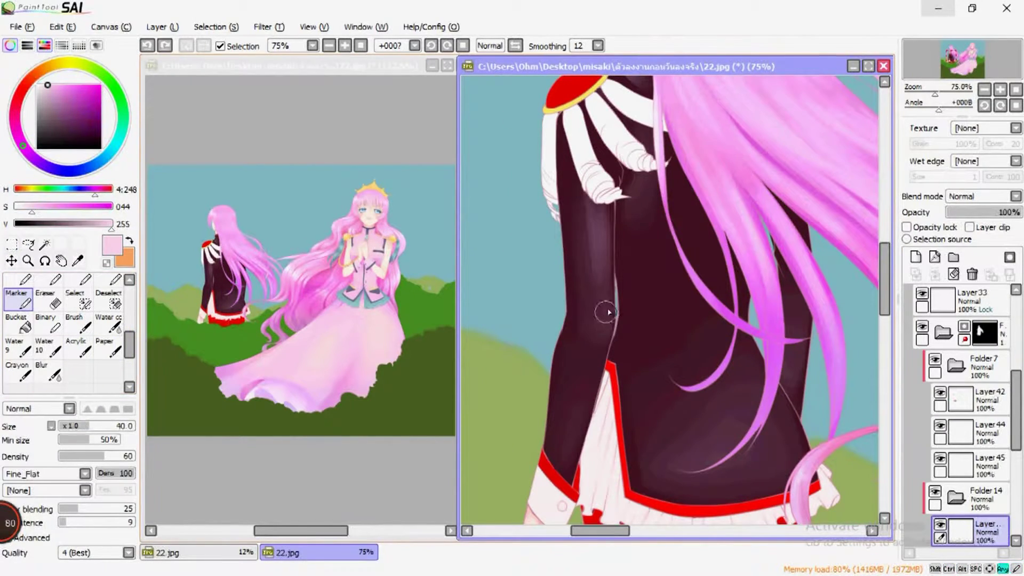
key(c)
scroll(549, 272, down, 2)
scroll(776, 377, up, 2)
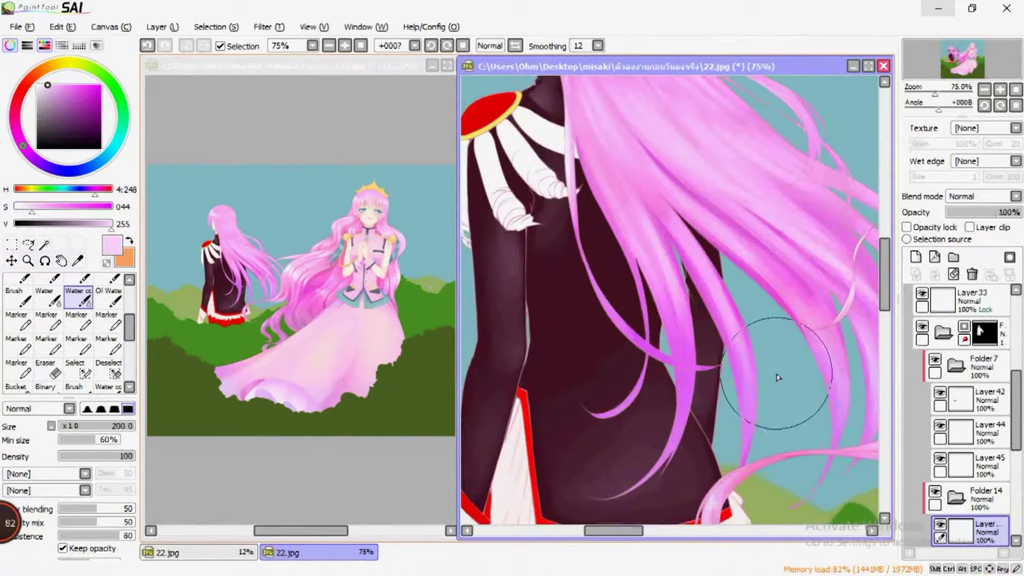
- Lock Layer45's opacity and airbrush pale lilac shading onto the white shoulder fringes
click(966, 471)
scroll(590, 258, up, 2)
key(a)
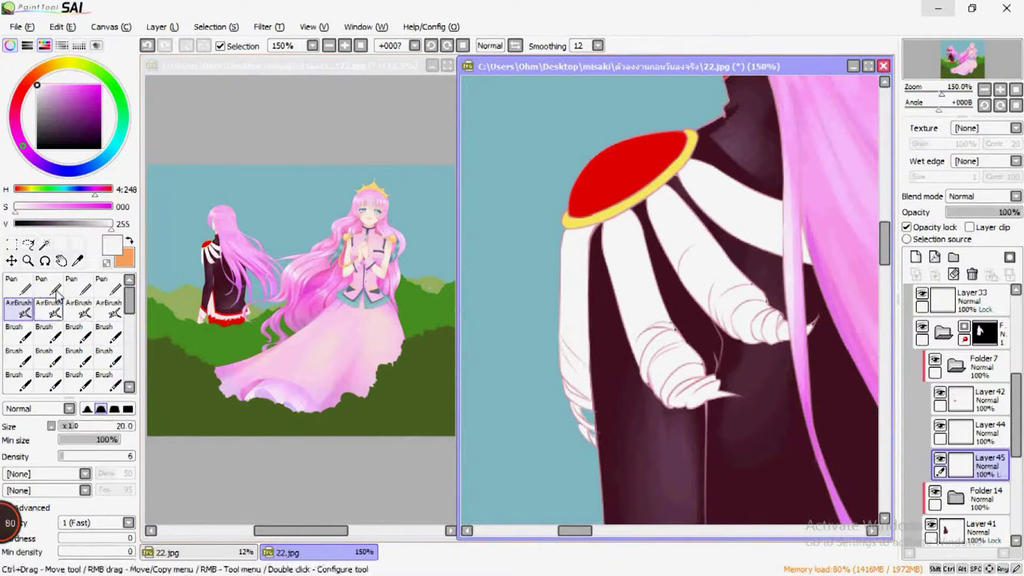
mouse_move(744, 310)
mouse_down()
mouse_move(645, 277)
mouse_move(773, 262)
mouse_up()
click(64, 94)
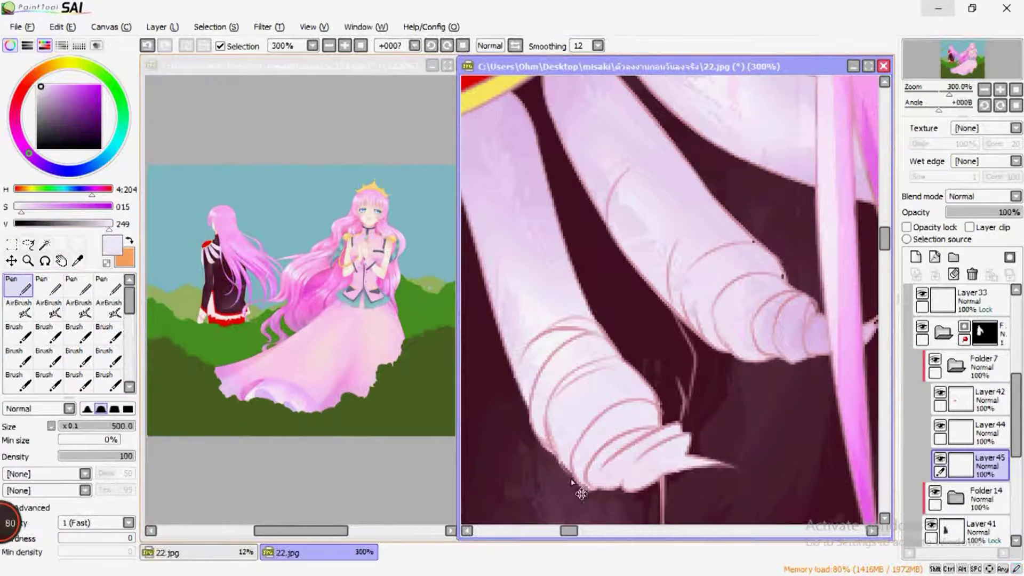
- Paint white highlights on the shoulder fringes with the Pen and blend them with the Water colour brush at size 25
drag(762, 258, 654, 274)
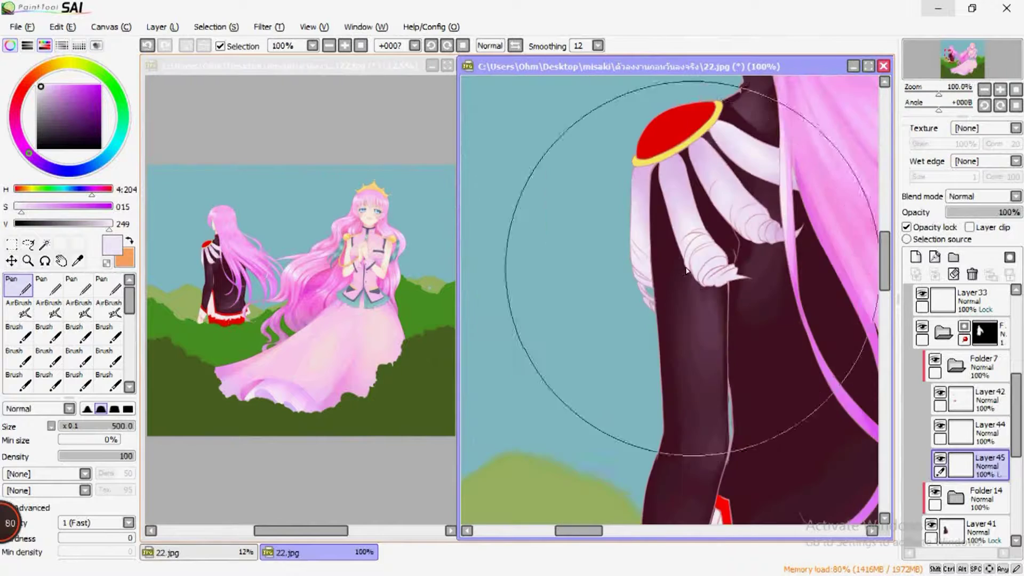
click(119, 225)
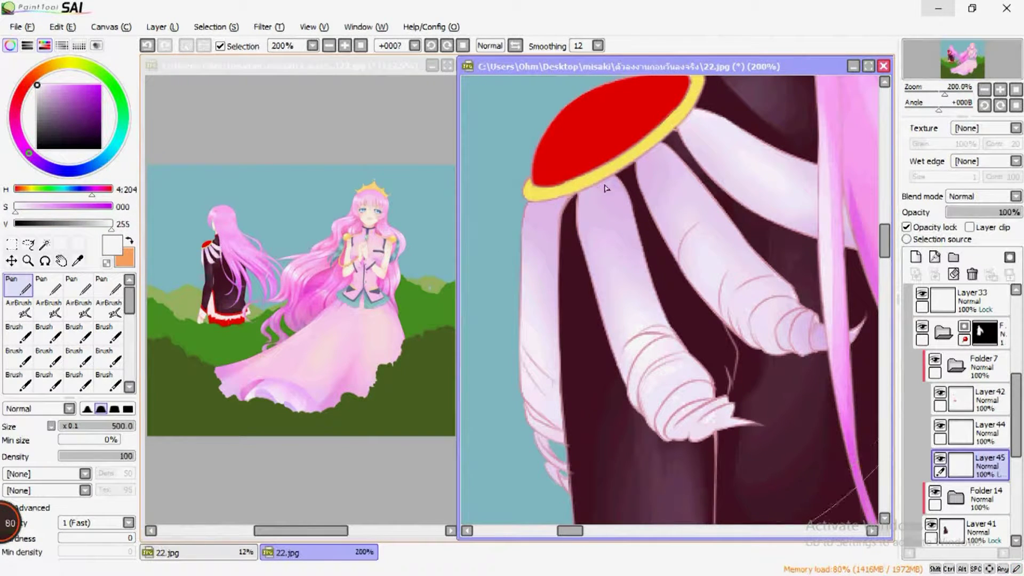
key(c)
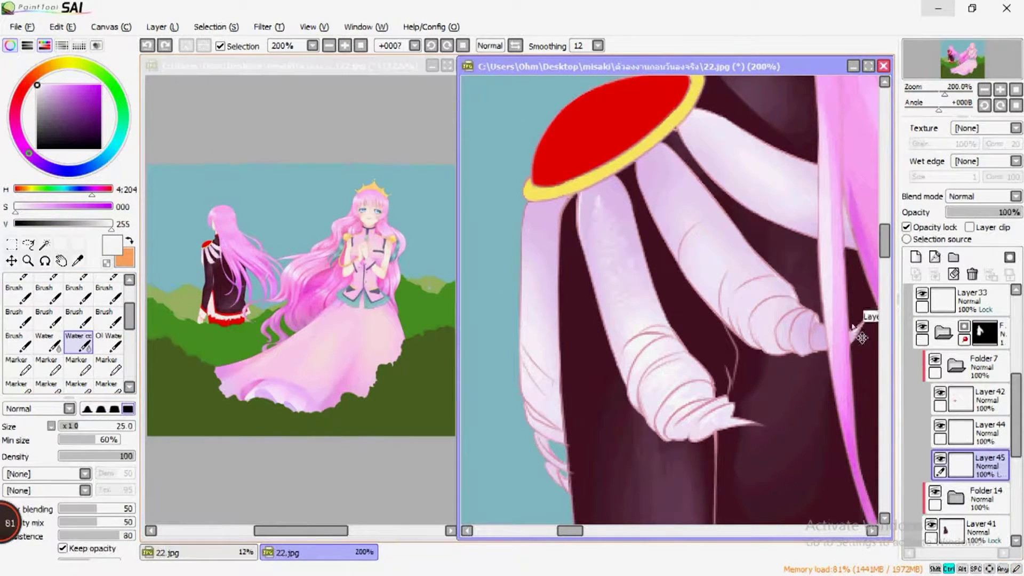
- Add a clipped layer above Layer45 and paint white edge highlights on the shoulder fringes with the Pen
key(ctrl+shift+n)
key(n)
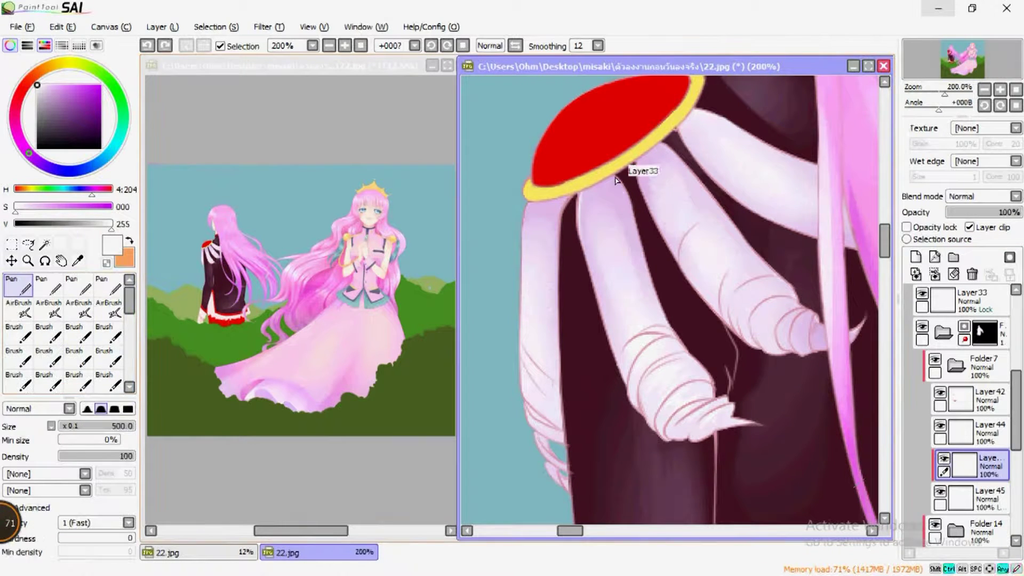
drag(611, 279, 544, 305)
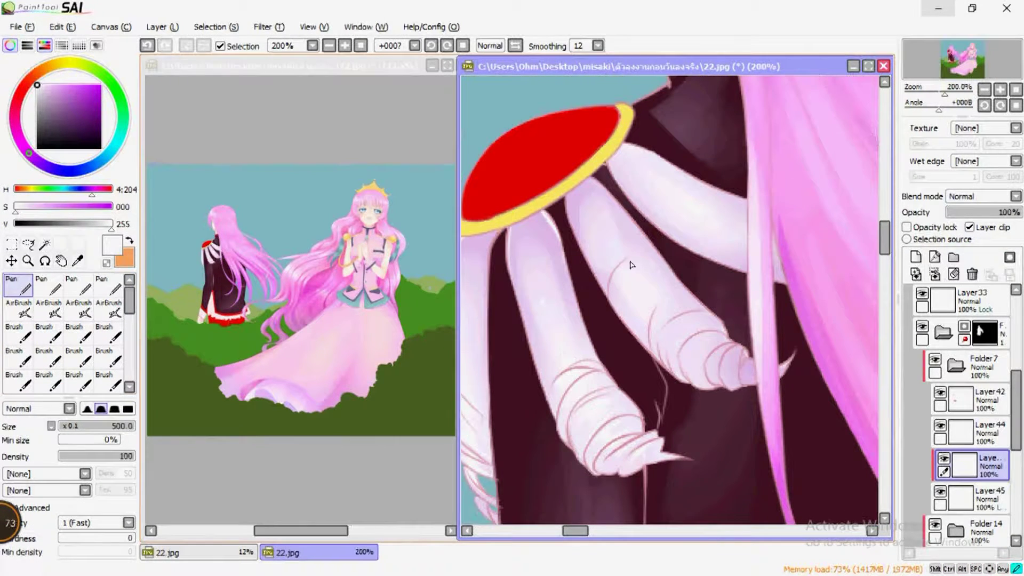
key(c)
- Lock Layer44's opacity and airbrush soft lilac shading on the white frill and cuff at size 60
scroll(640, 288, down, 5)
click(941, 431)
scroll(848, 453, up, 3)
click(906, 227)
key(a)
key(ctrl+z)
key(a)
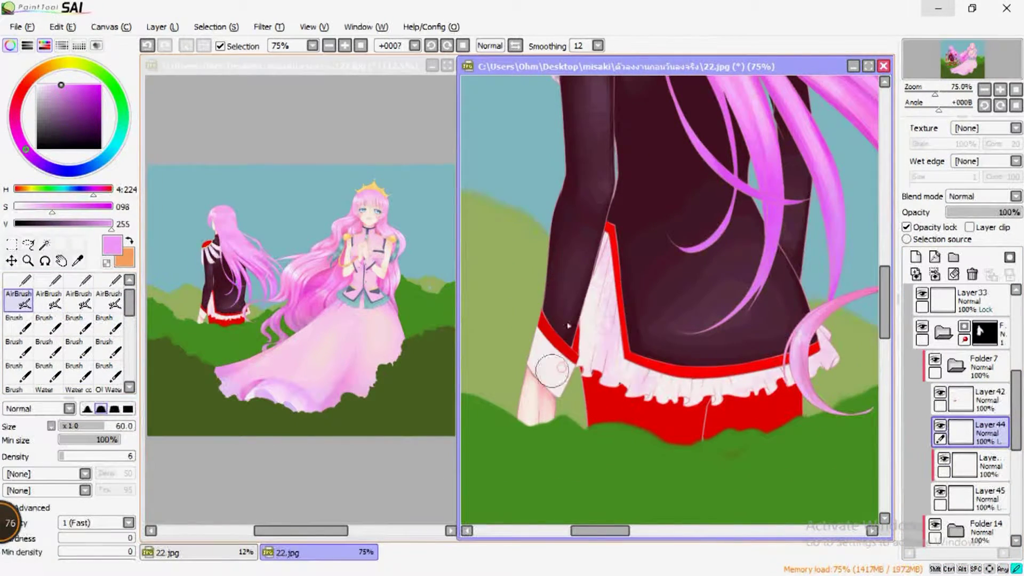
- Shade the frill's pleats in lilac with the Marker at size 25 on a new clipped layer above Layer44
key(m)
click(916, 257)
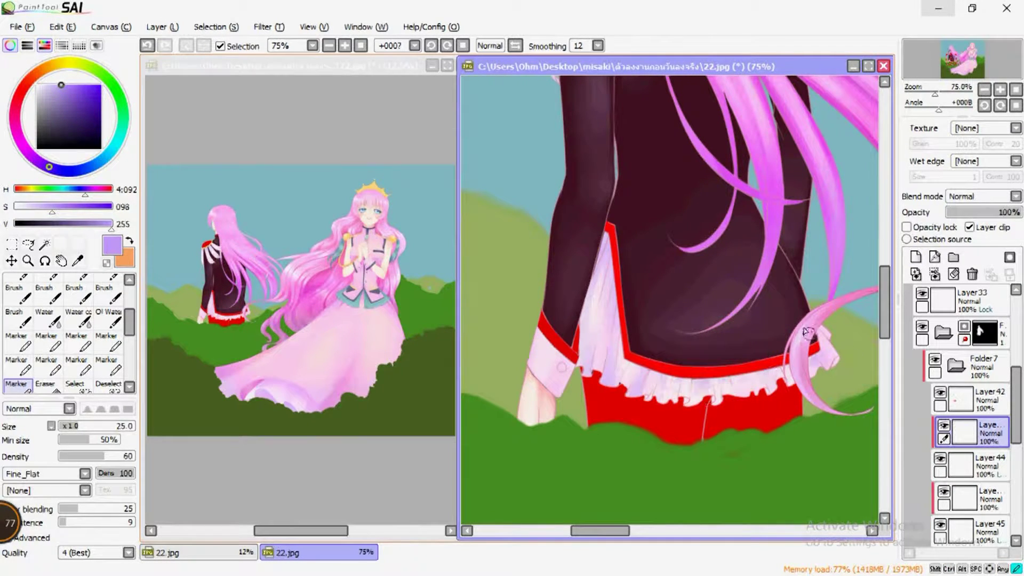
scroll(728, 305, up, 3)
- Paint grey-purple shadows in the frill's folds on Layer44 with the Pen and soften them with the Marker at size 60
key(p)
click(971, 464)
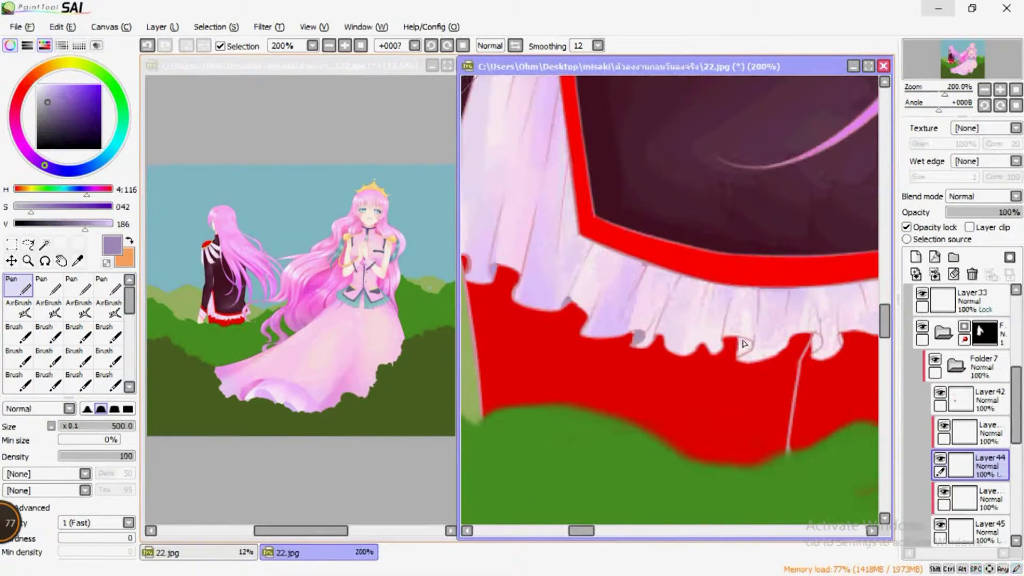
scroll(687, 324, down, 2)
scroll(803, 290, up, 3)
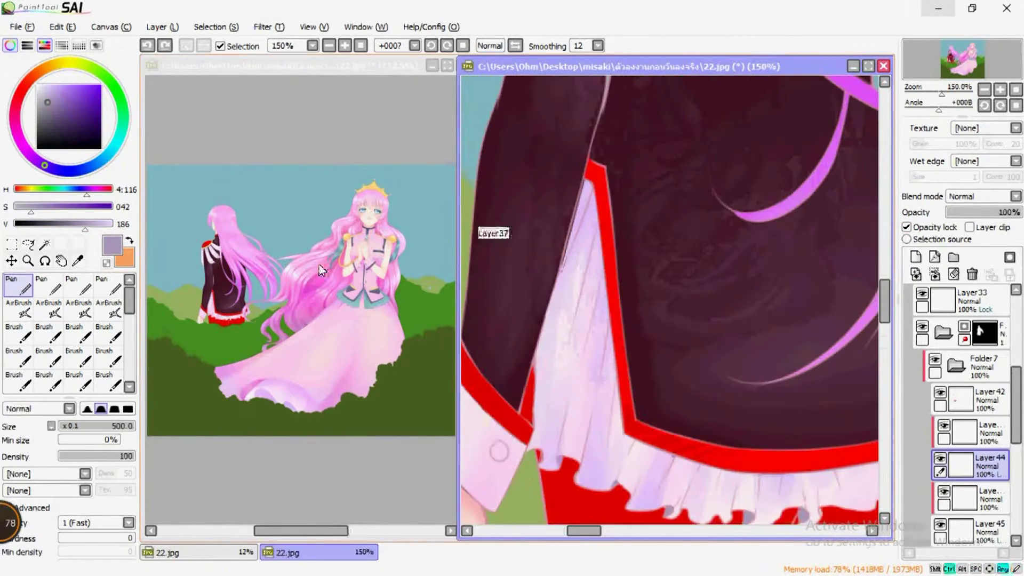
key(m)
scroll(599, 281, down, 1)
scroll(640, 278, down, 1)
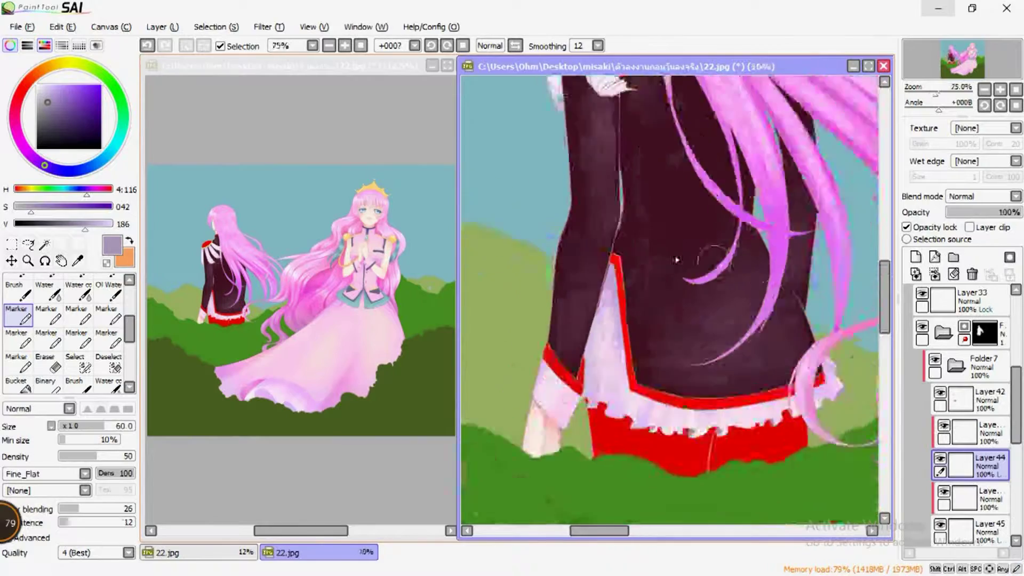
- Airbrush a pale lilac glow on the frill at size 80 on a new clipped Addition layer at 7% opacity
click(915, 256)
click(980, 196)
click(965, 213)
click(969, 227)
scroll(69, 330, up, 3)
click(16, 315)
alt+click(550, 338)
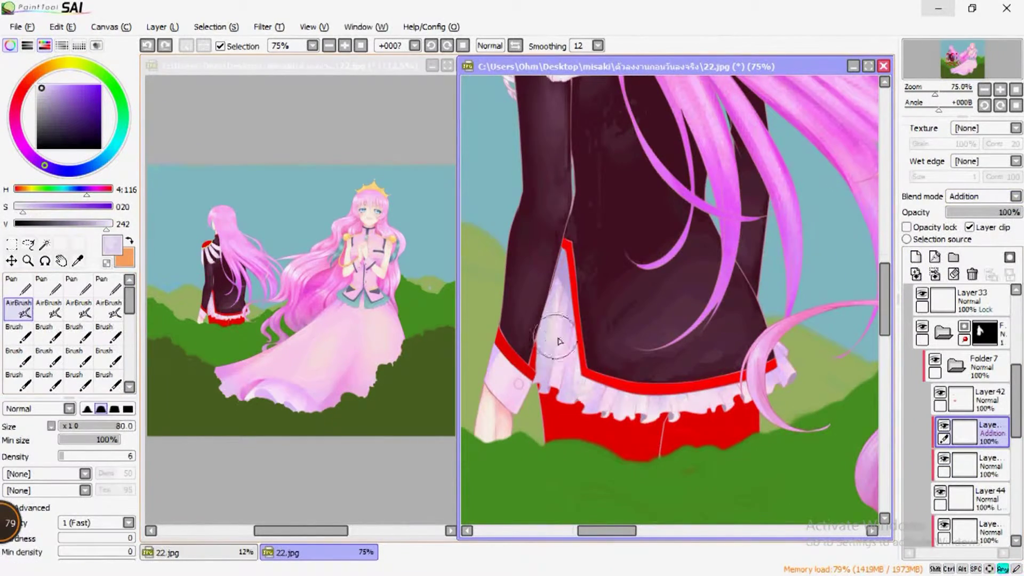
click(969, 212)
click(950, 213)
- Fill the cuff button with red on Layer42 using the Pen and lock the layer's opacity
click(965, 400)
scroll(640, 319, up, 5)
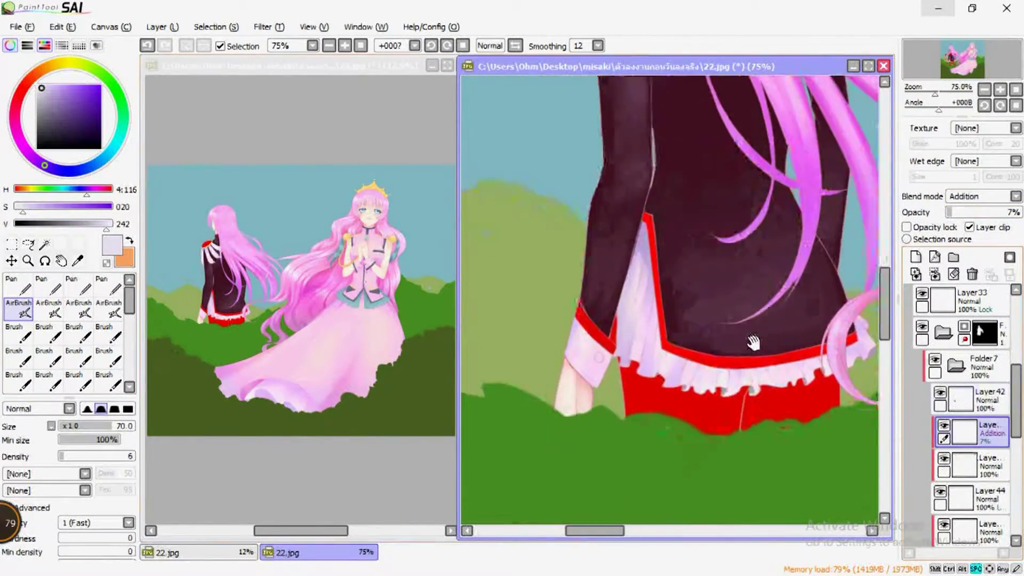
click(19, 285)
scroll(643, 435, down, 5)
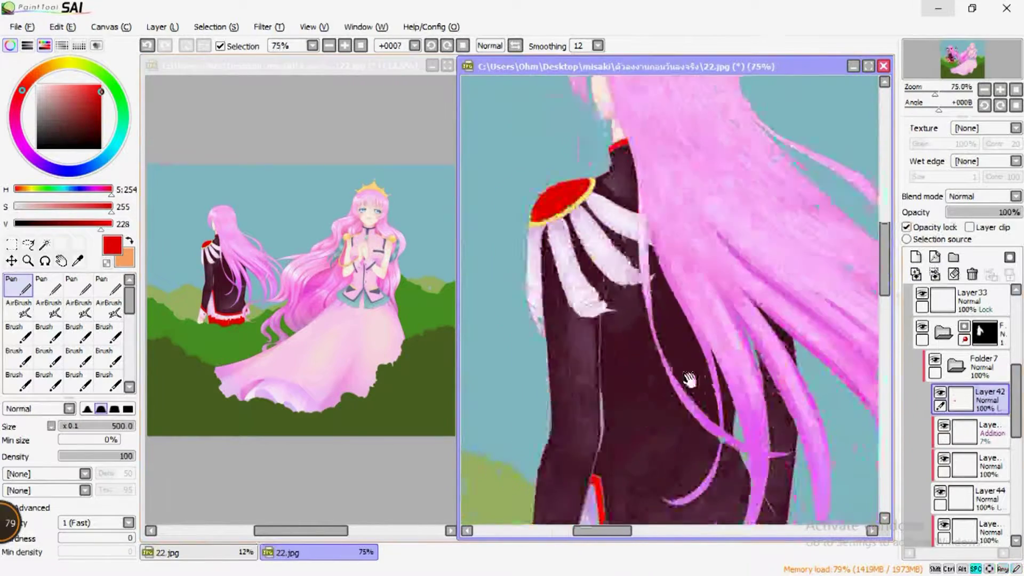
- Airbrush magenta-pink and red shading onto the red shoulder ornament on Layer42 at size 35
click(19, 309)
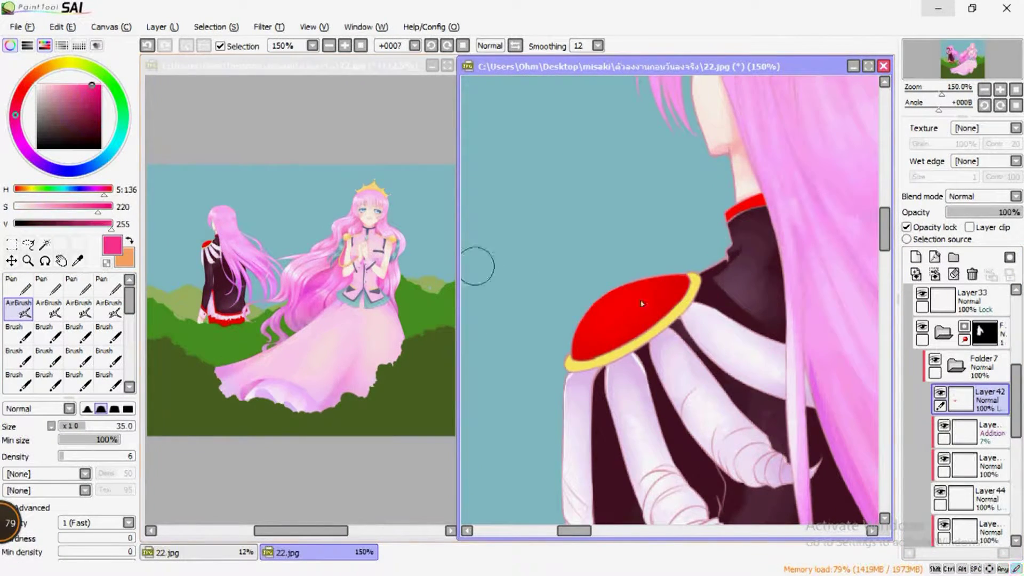
alt+click(720, 244)
drag(719, 244, 647, 338)
- Airbrush dark red shading onto the red garment below the frill and the red trims, raising the size to 50
scroll(738, 194, down, 2)
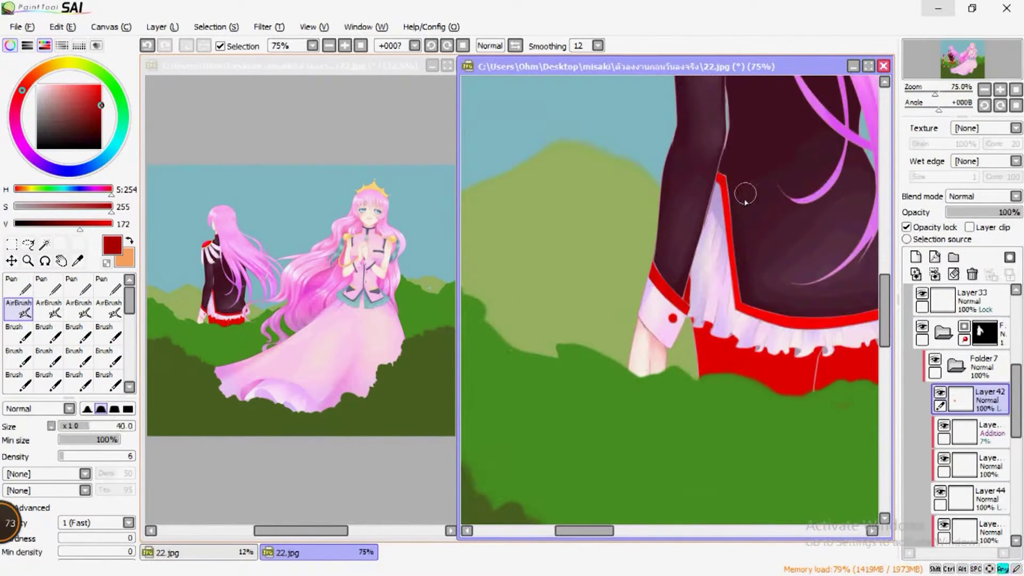
key(bracketright)
key(bracketright)
key(bracketright)
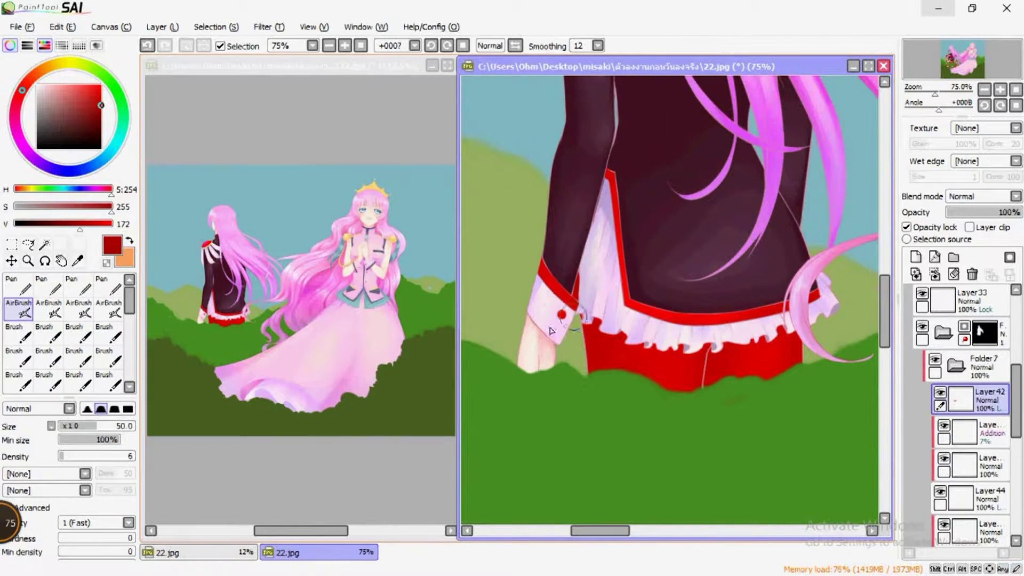
- Paint pale pink highlights on the red shoulder ornament with the Pen on a clipped Addition layer above Layer42
scroll(551, 331, up, 3)
key(n)
alt+click(586, 224)
key(ctrl+z)
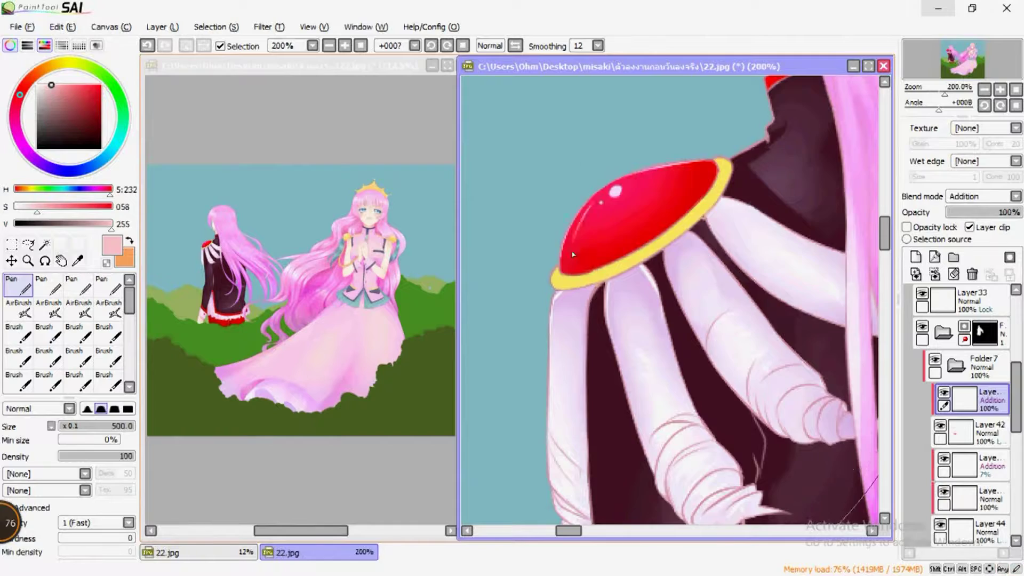
- Paint dark red folds onto the red garment below the frill on a new clipped layer above Layer42, blending them with the Marker
scroll(582, 220, down, 1)
alt+click(654, 217)
drag(653, 217, 600, 313)
click(915, 256)
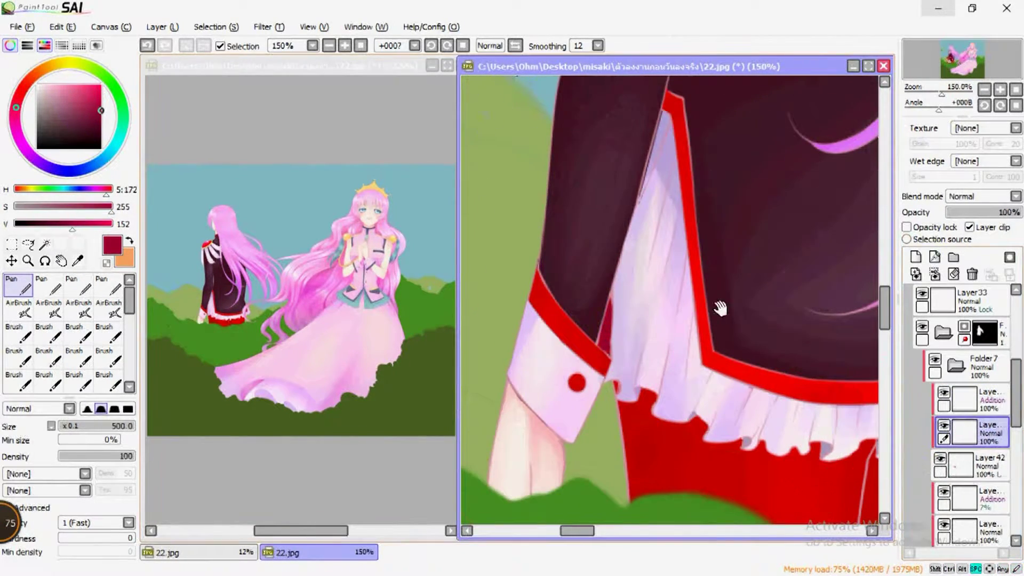
scroll(666, 299, down, 3)
click(16, 382)
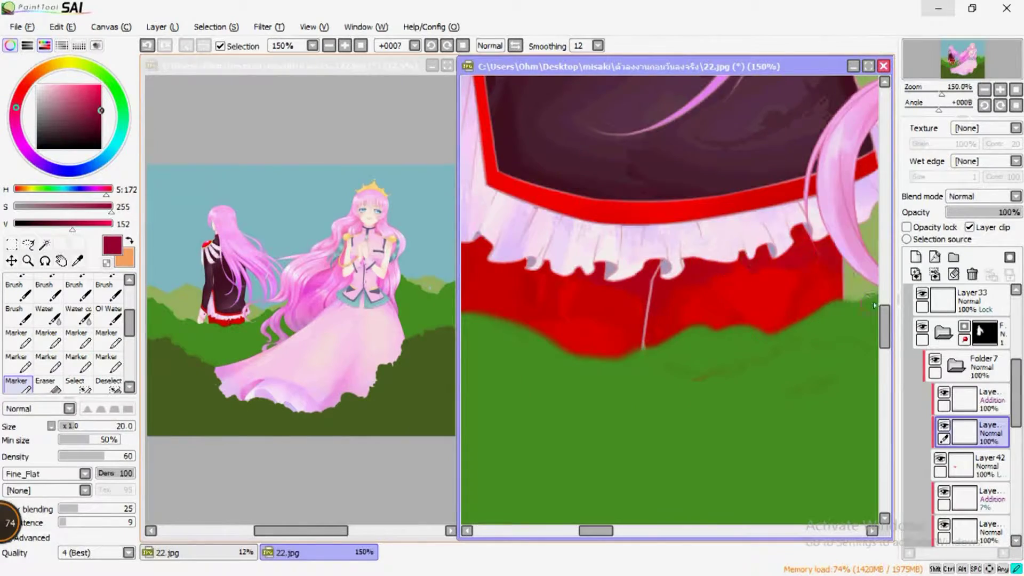
scroll(829, 241, up, 5)
scroll(639, 294, down, 2)
scroll(639, 293, down, 2)
scroll(667, 213, up, 1)
scroll(959, 405, down, 3)
- Paint pale yellow highlights on the shoulder ornament's gold rim on Layer44 with the Pen
click(940, 411)
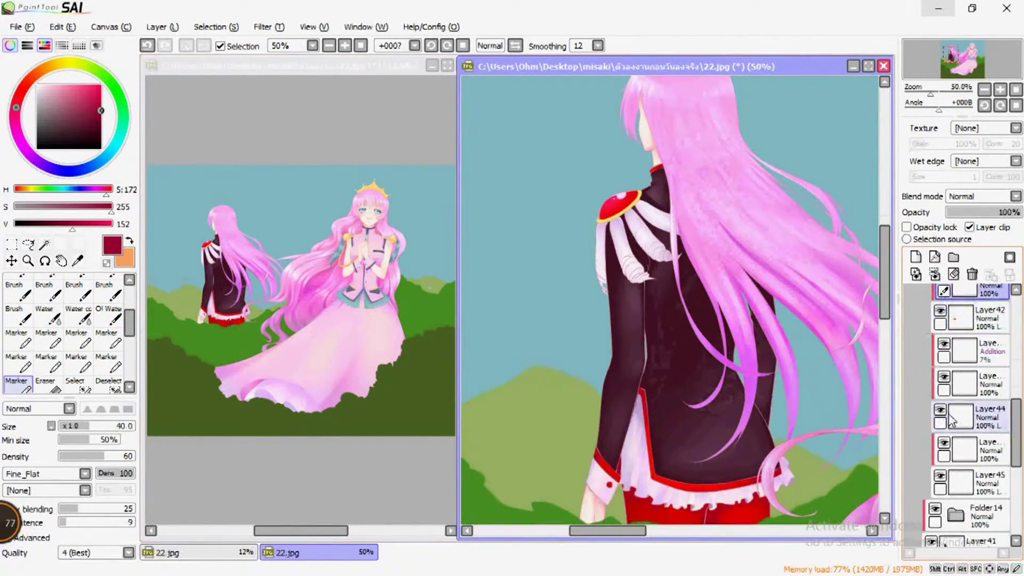
click(940, 412)
click(965, 417)
scroll(621, 202, up, 3)
key(n)
key(x)
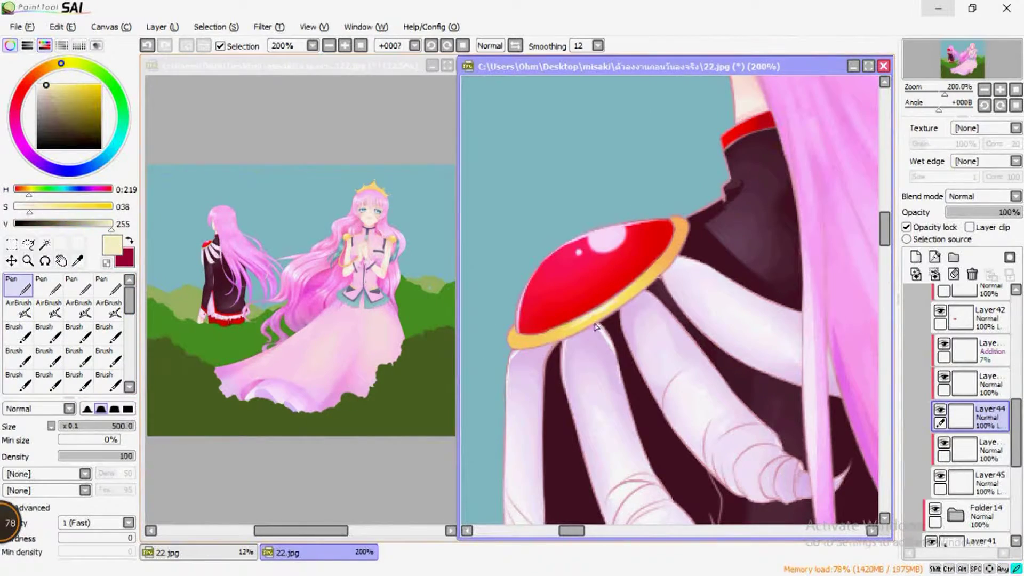
- Recolour the white frill's line art greyish purple on the opacity-locked Layer33 with the Pen at size 500
scroll(602, 319, down, 5)
scroll(583, 343, up, 2)
alt+click(582, 342)
scroll(657, 247, up, 2)
scroll(657, 246, up, 1)
scroll(613, 314, down, 1)
scroll(613, 314, up, 1)
alt+click(613, 314)
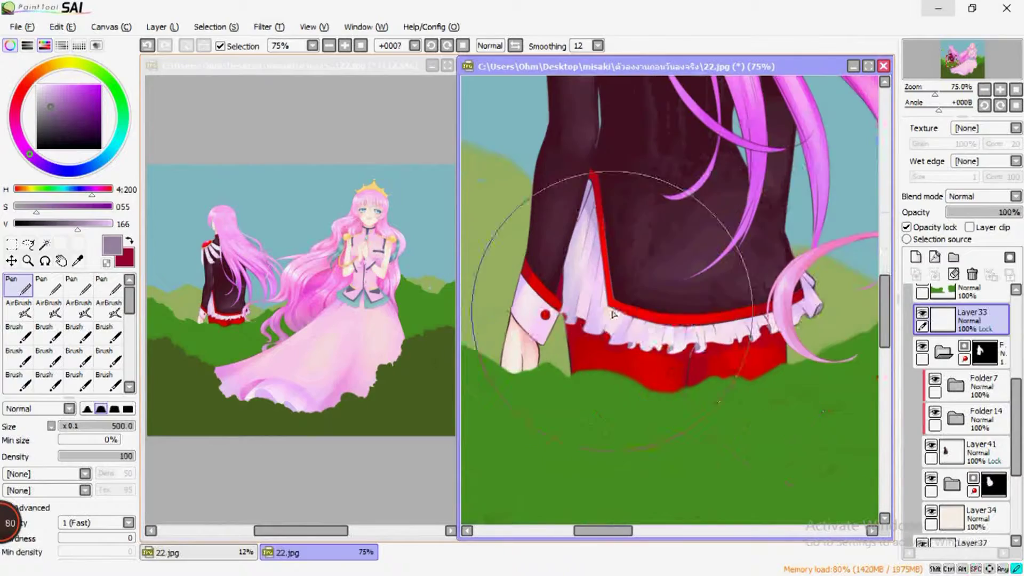
drag(680, 364, 733, 371)
- Tint the line art of the back-facing character's hand pale pink and the long hair's line art pink on Layer33
alt+click(693, 328)
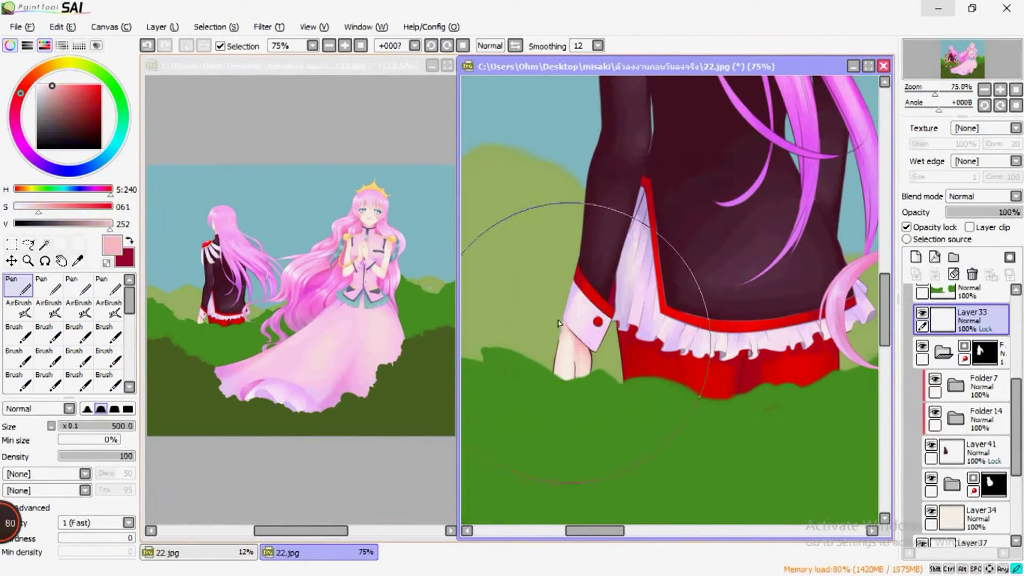
scroll(537, 308, down, 2)
scroll(726, 359, up, 4)
alt+click(663, 206)
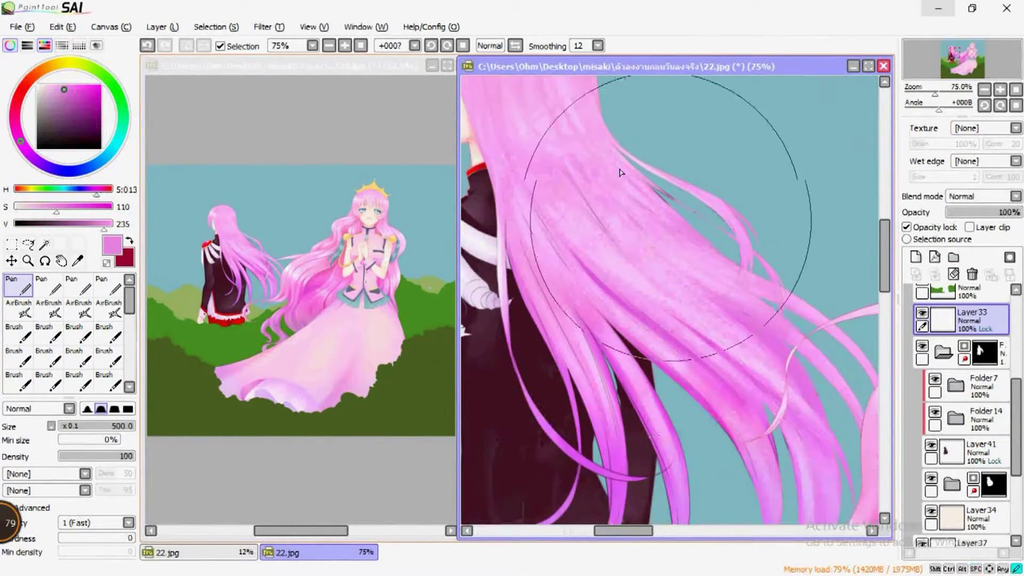
scroll(666, 395, down, 2)
scroll(688, 176, up, 4)
scroll(688, 176, left, 2)
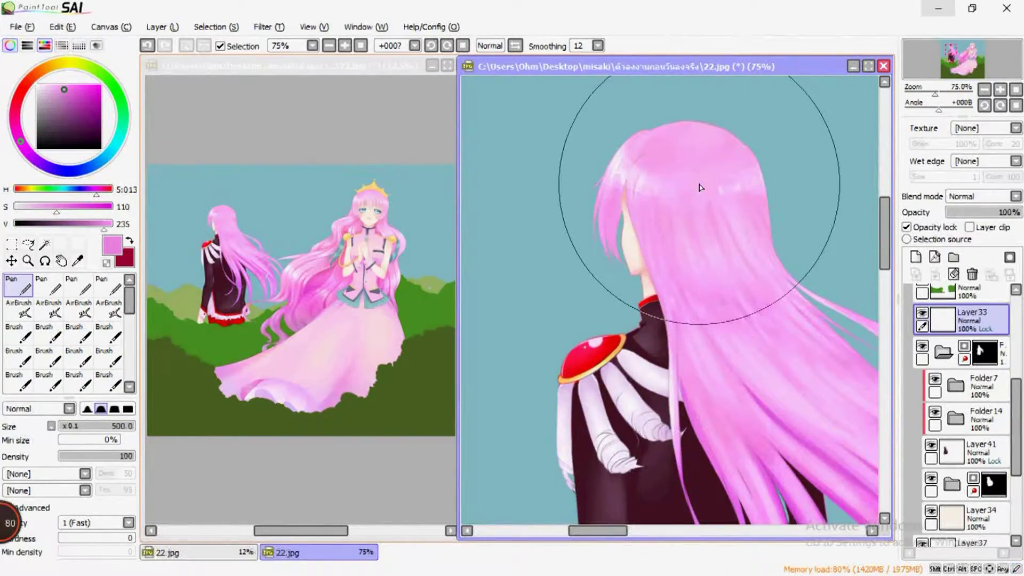
- Tint the line art of the shoulder ornament's gold rim orange and finish recolouring the white shoulder fringe's lines on Layer33
key(ctrl+plus)
alt+click(647, 237)
scroll(590, 305, down, 1)
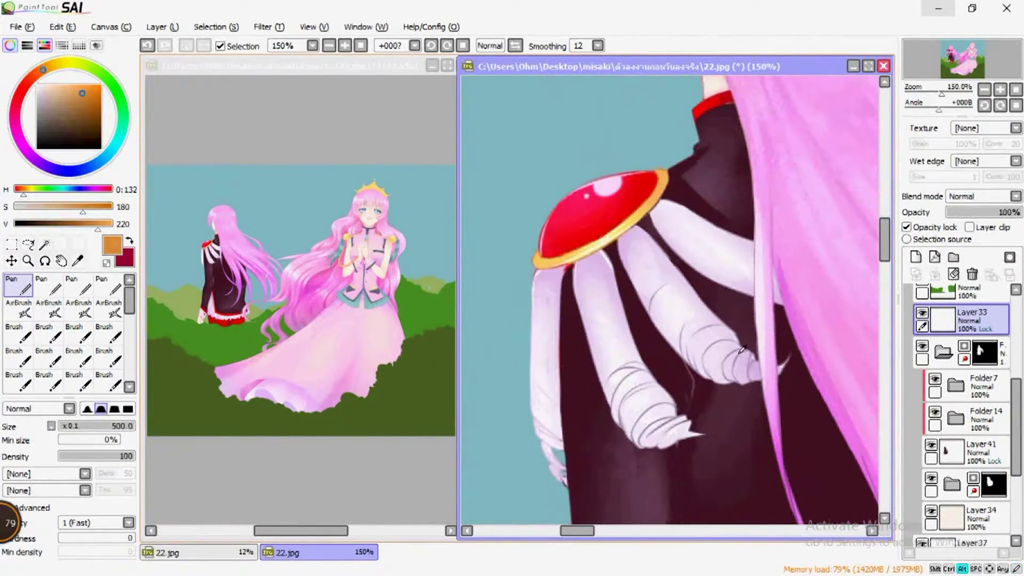
alt+click(592, 320)
scroll(592, 320, down, 3)
key(ctrl+0)
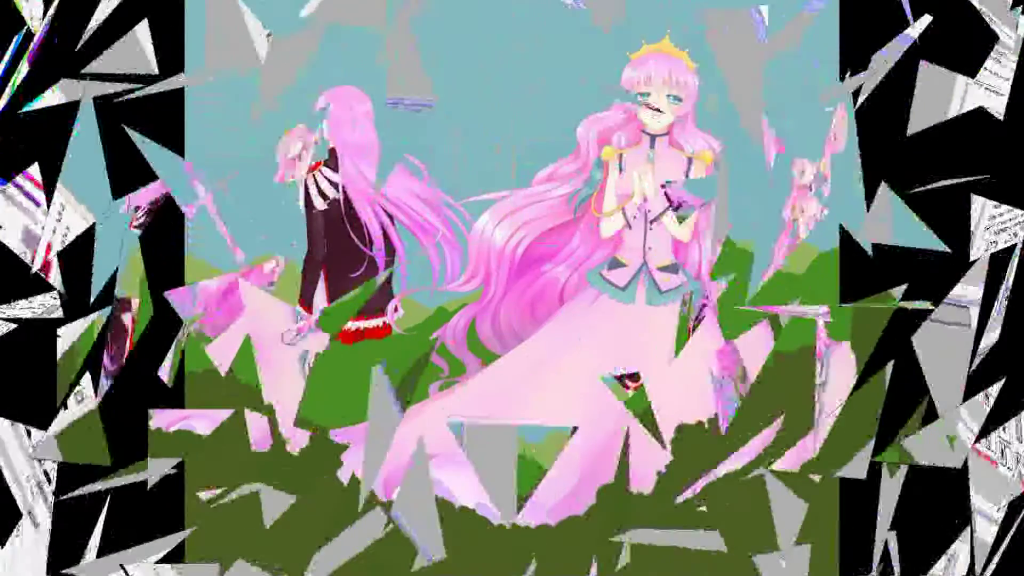